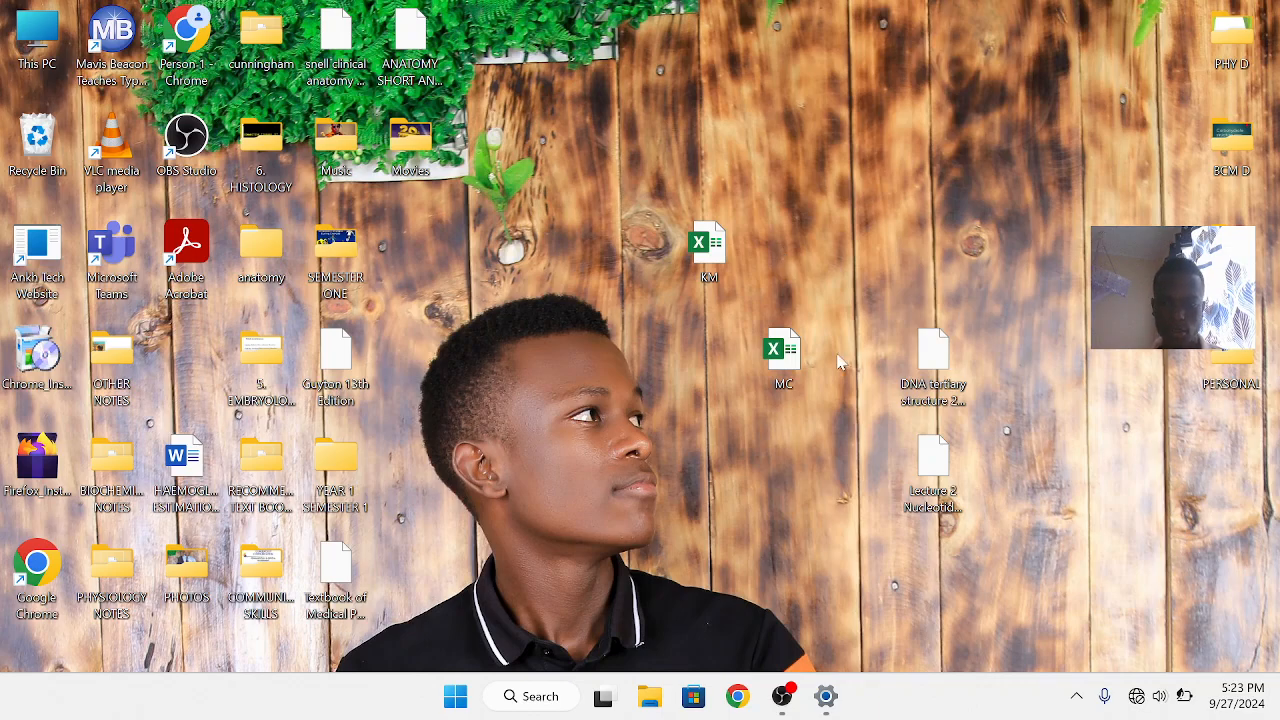
Open the MC workbook from the desktop
{"action": "double_click", "coordinate": [797, 369]}
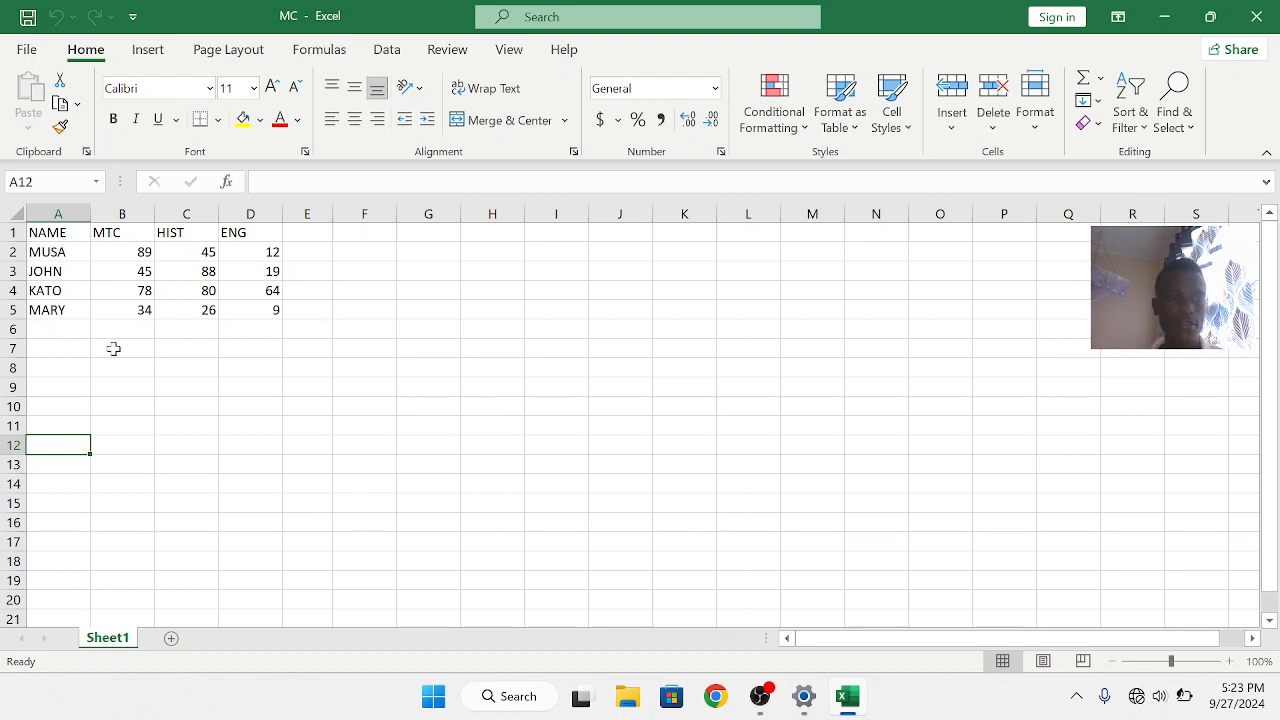
{"action": "left_click", "coordinate": [75, 311]}
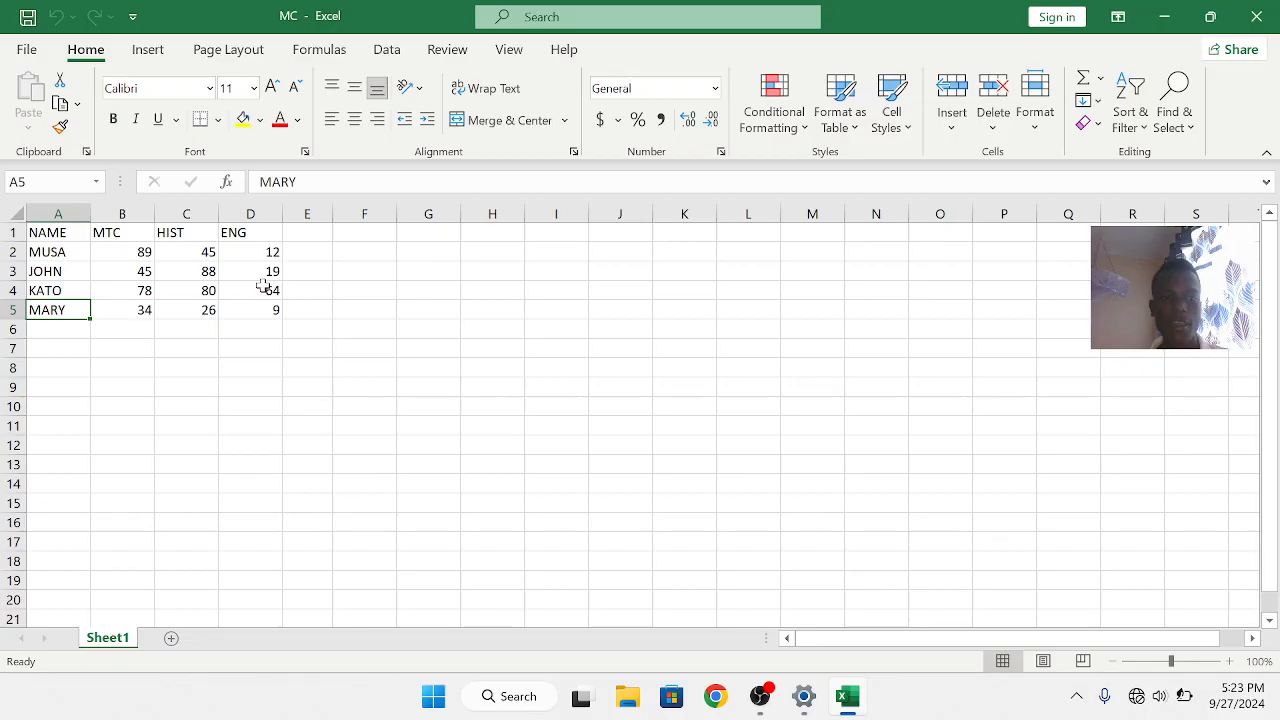
Enter a formula in E2 that multiplies B2, C2 and D2 as =(B2*C2*D2)
{"action": "left_click", "coordinate": [322, 256]}
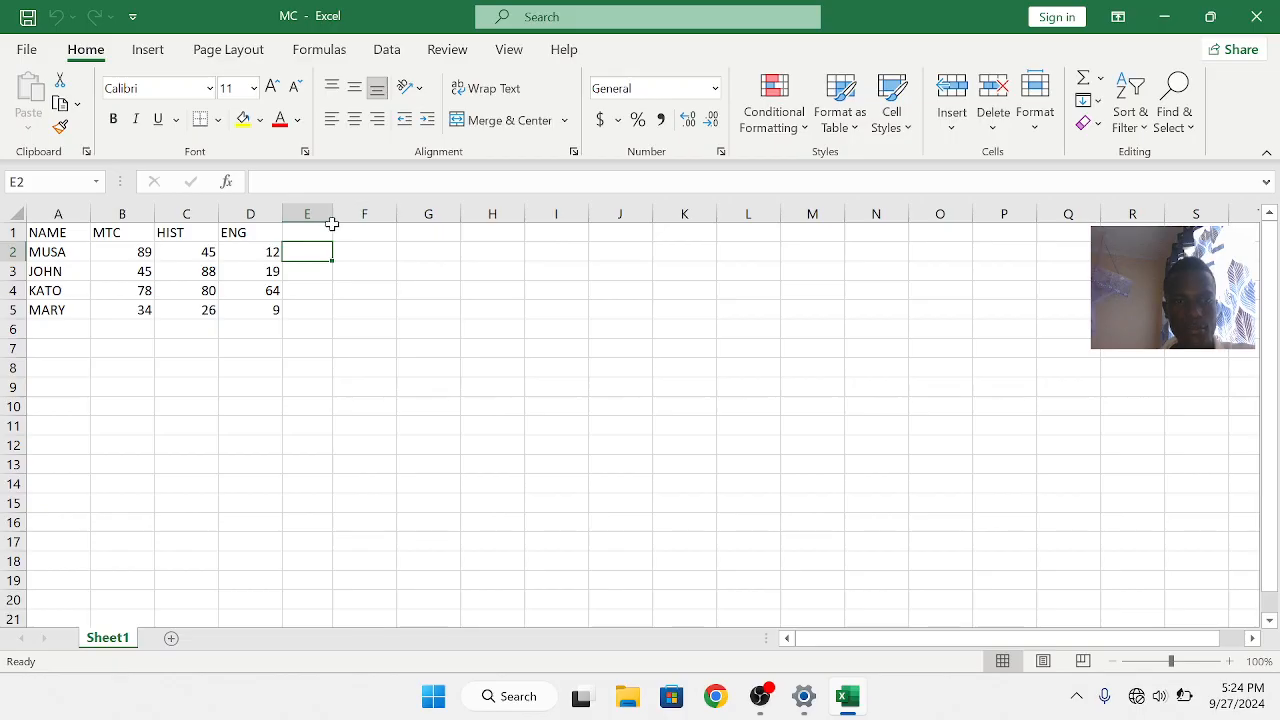
{"action": "left_click_drag", "start_coordinate": [334, 215], "coordinate": [316, 221]}
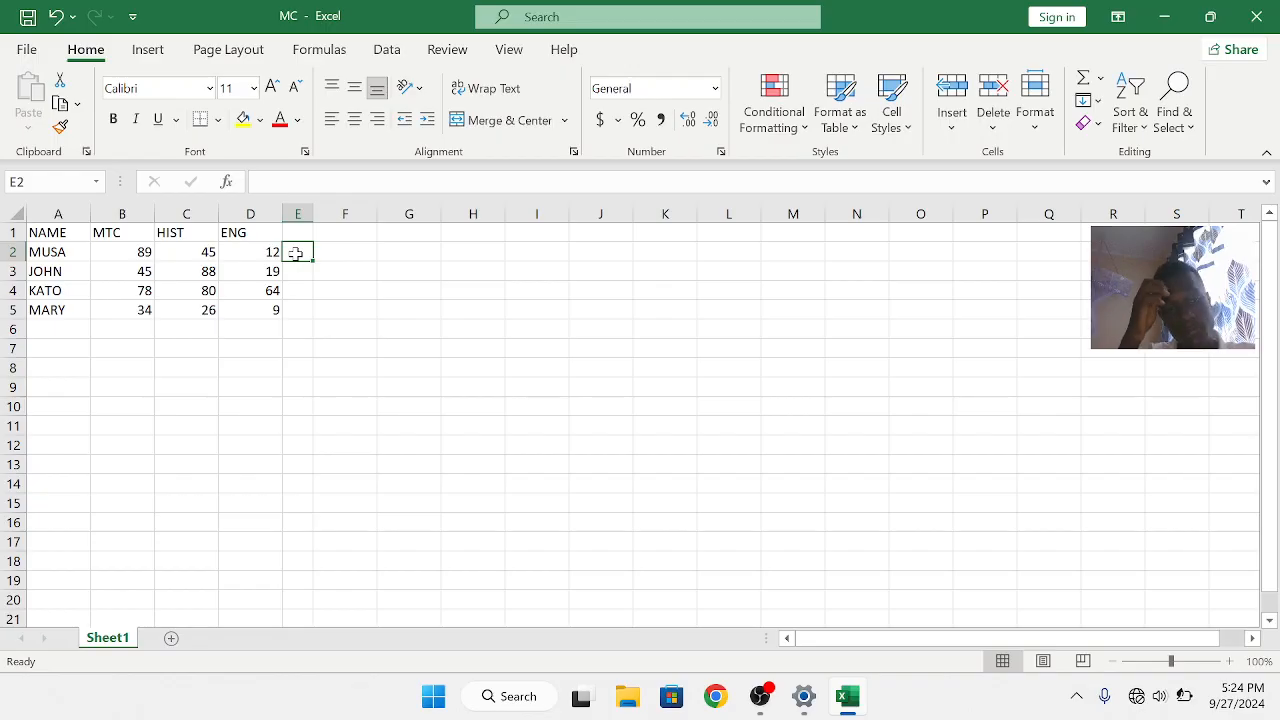
{"action": "type", "text": "="}
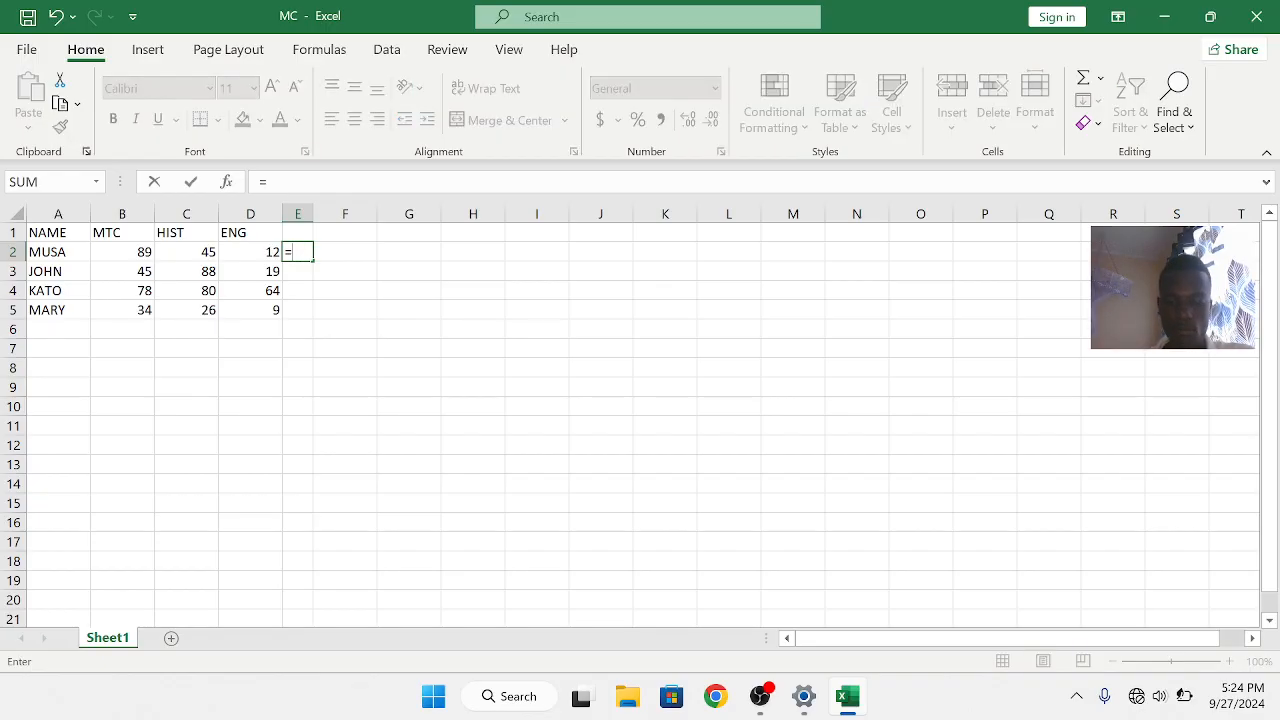
{"action": "type", "text": "("}
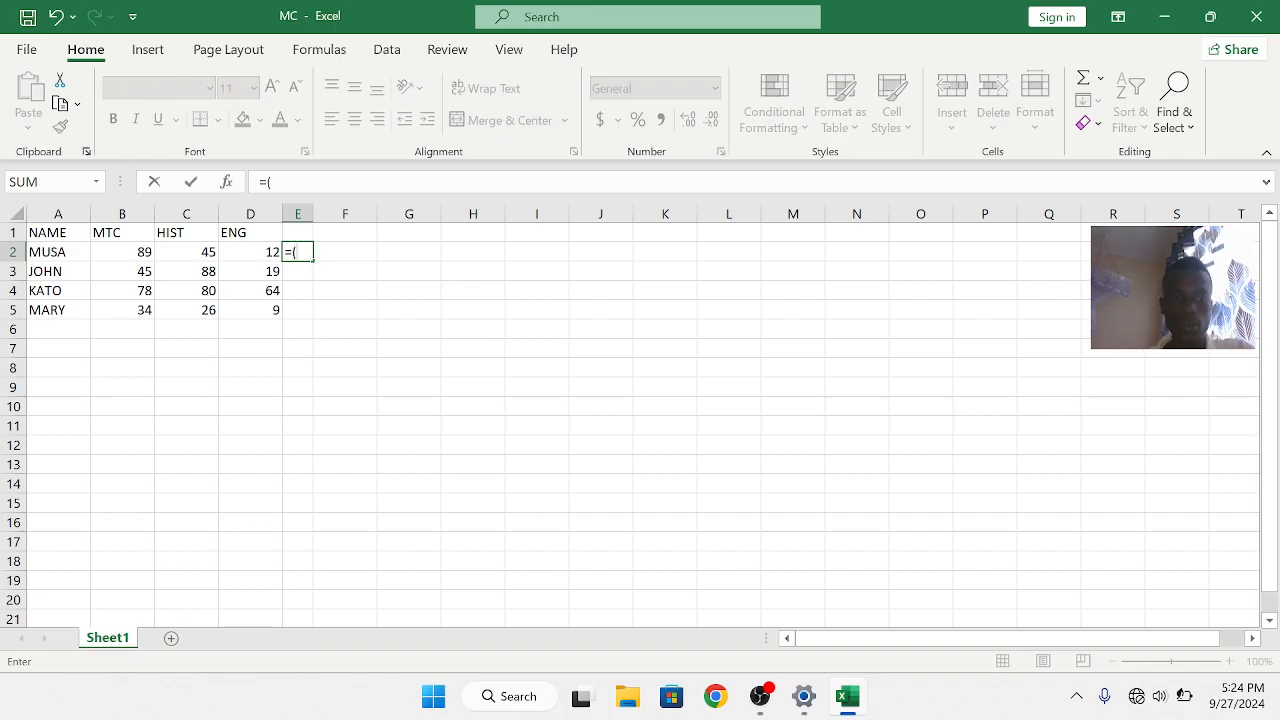
{"action": "left_click", "coordinate": [134, 254]}
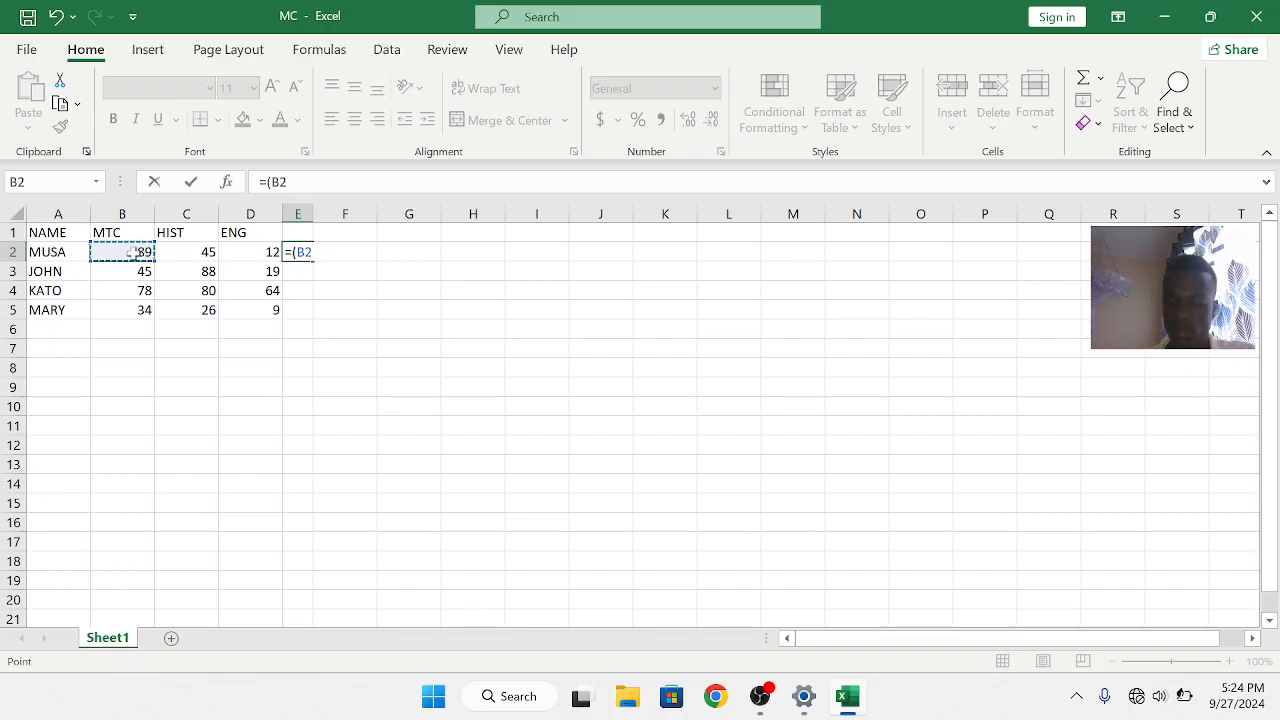
{"action": "type", "text": "*"}
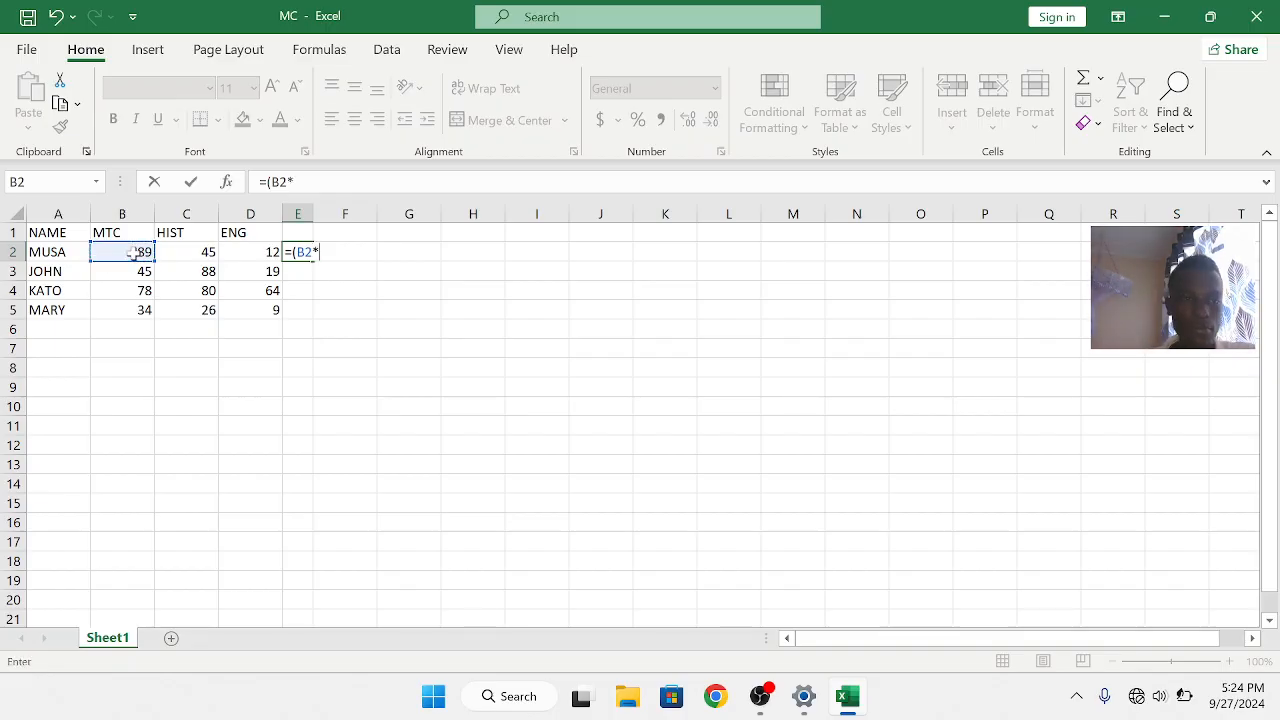
{"action": "left_click", "coordinate": [186, 251]}
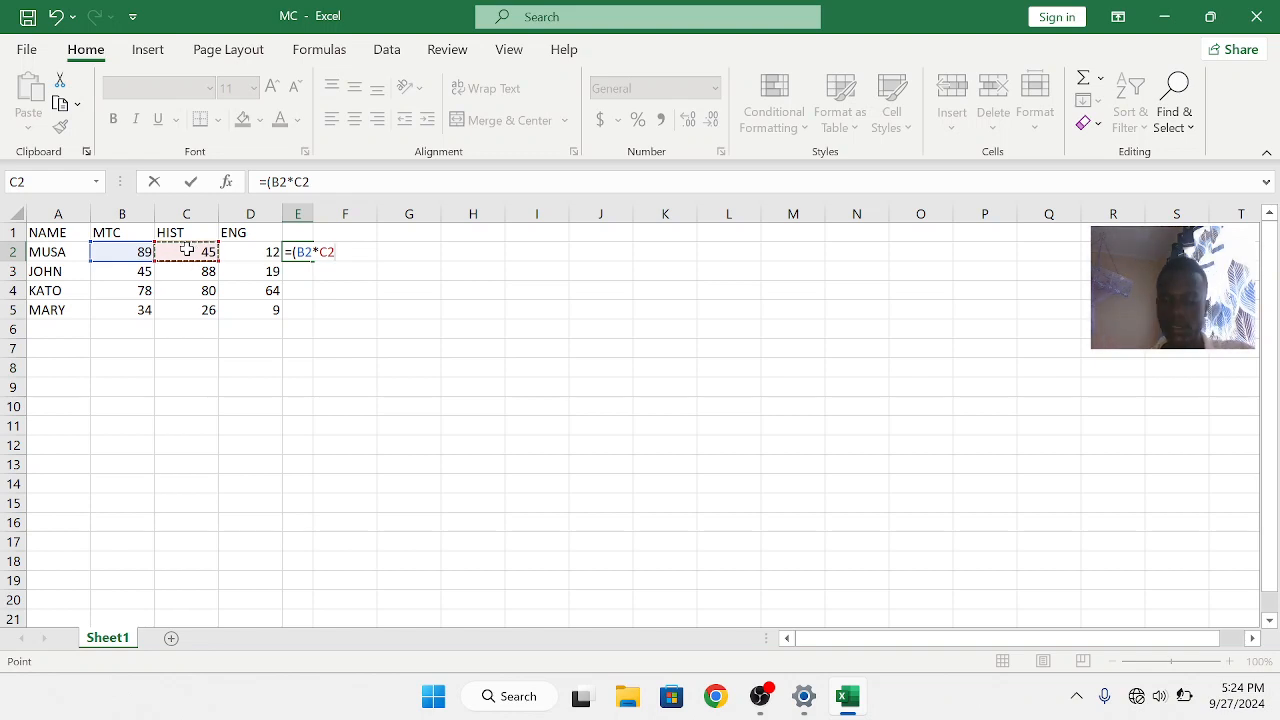
{"action": "type", "text": "*"}
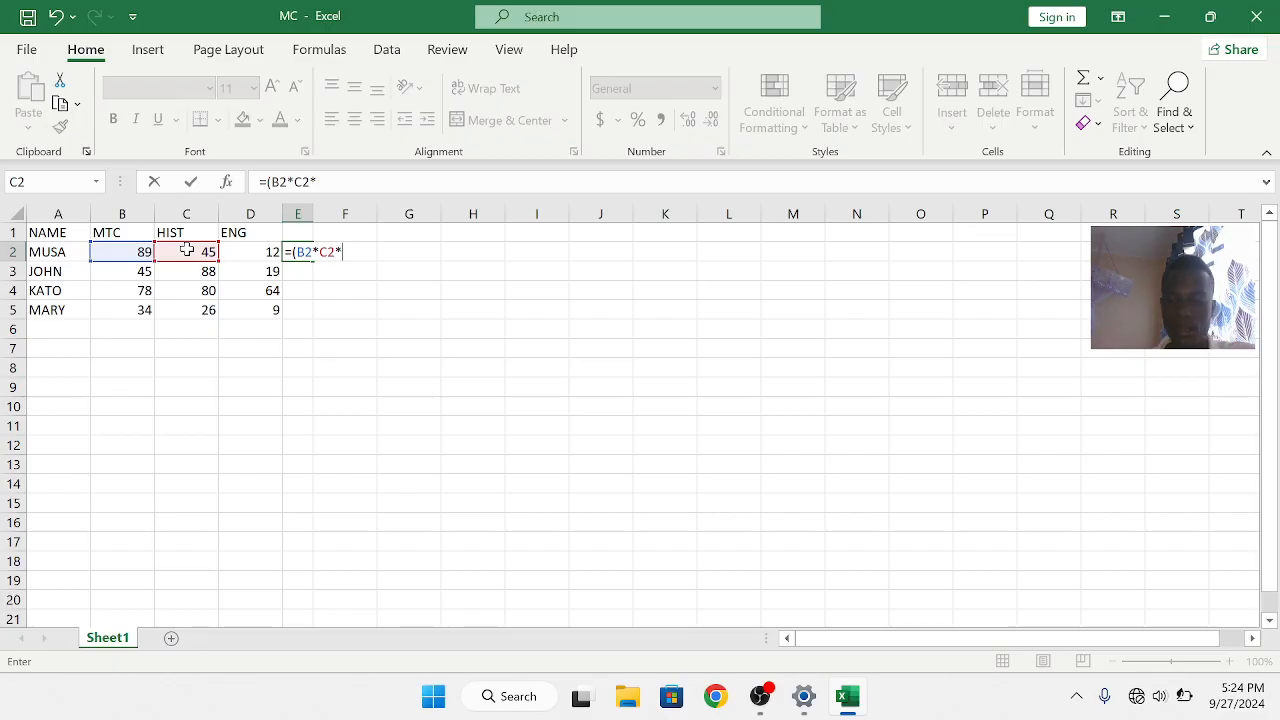
{"action": "left_click", "coordinate": [243, 254]}
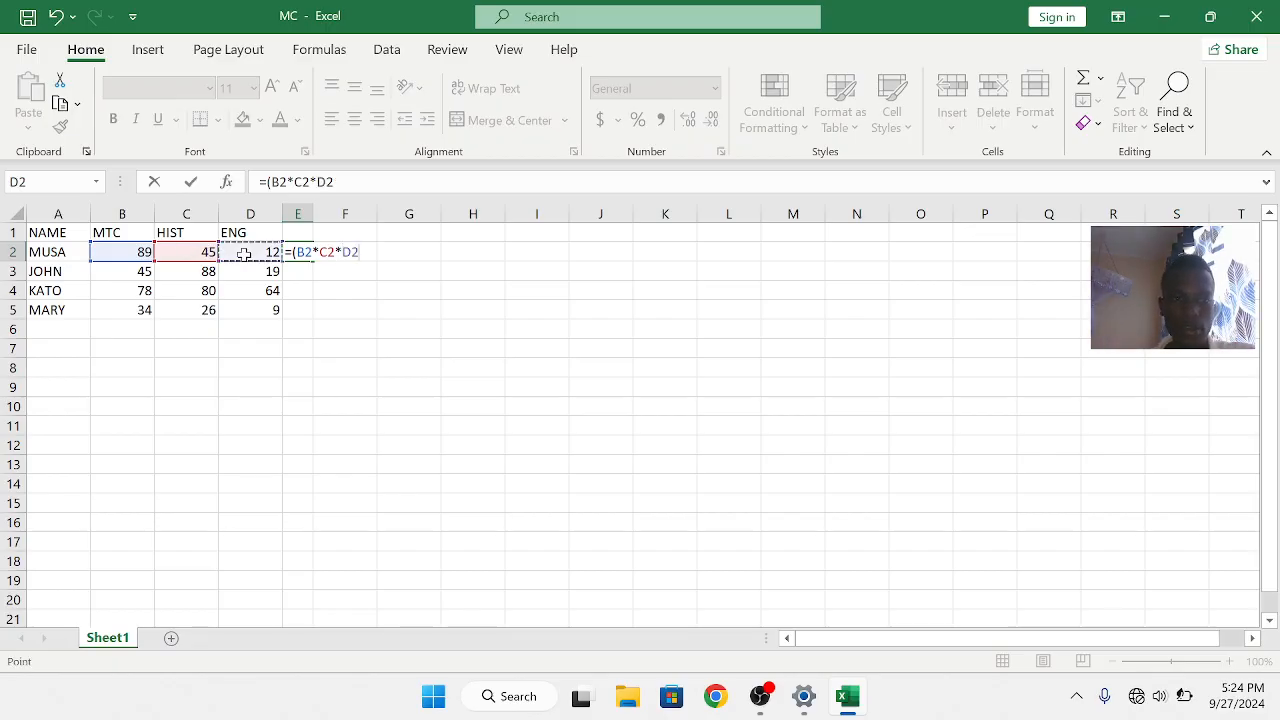
{"action": "type", "text": ")"}
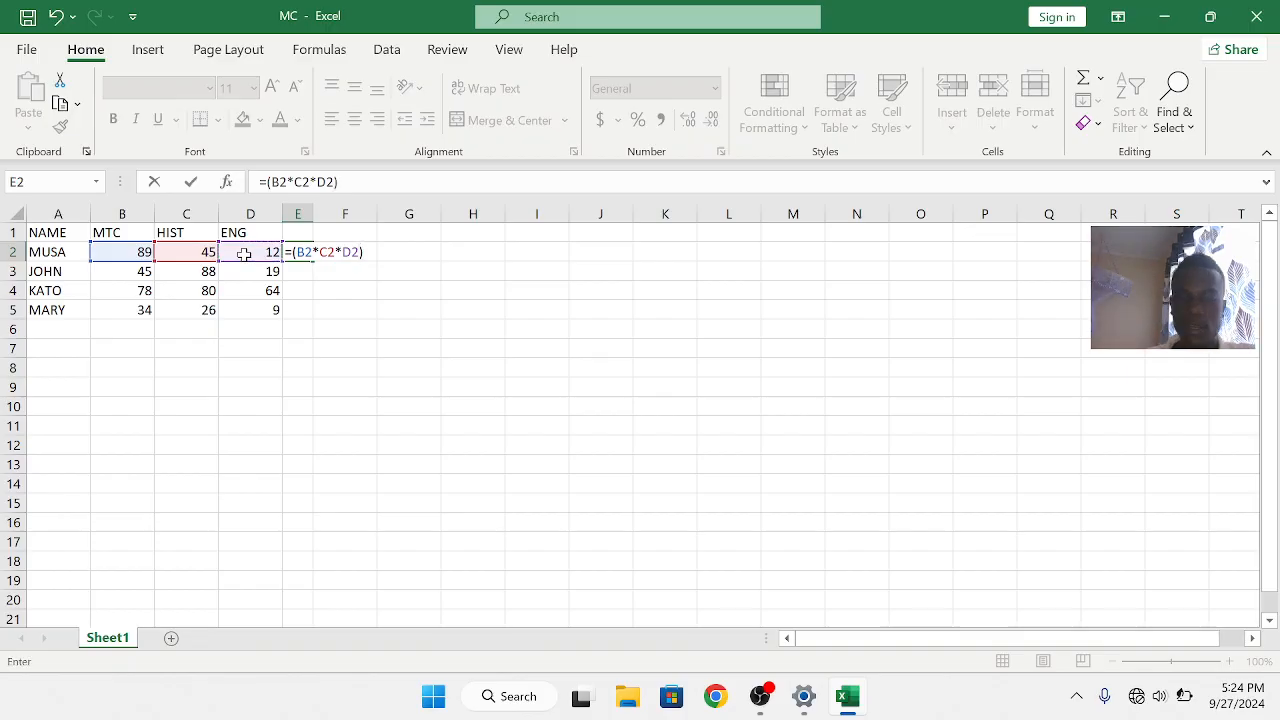
{"action": "key", "text": "Return"}
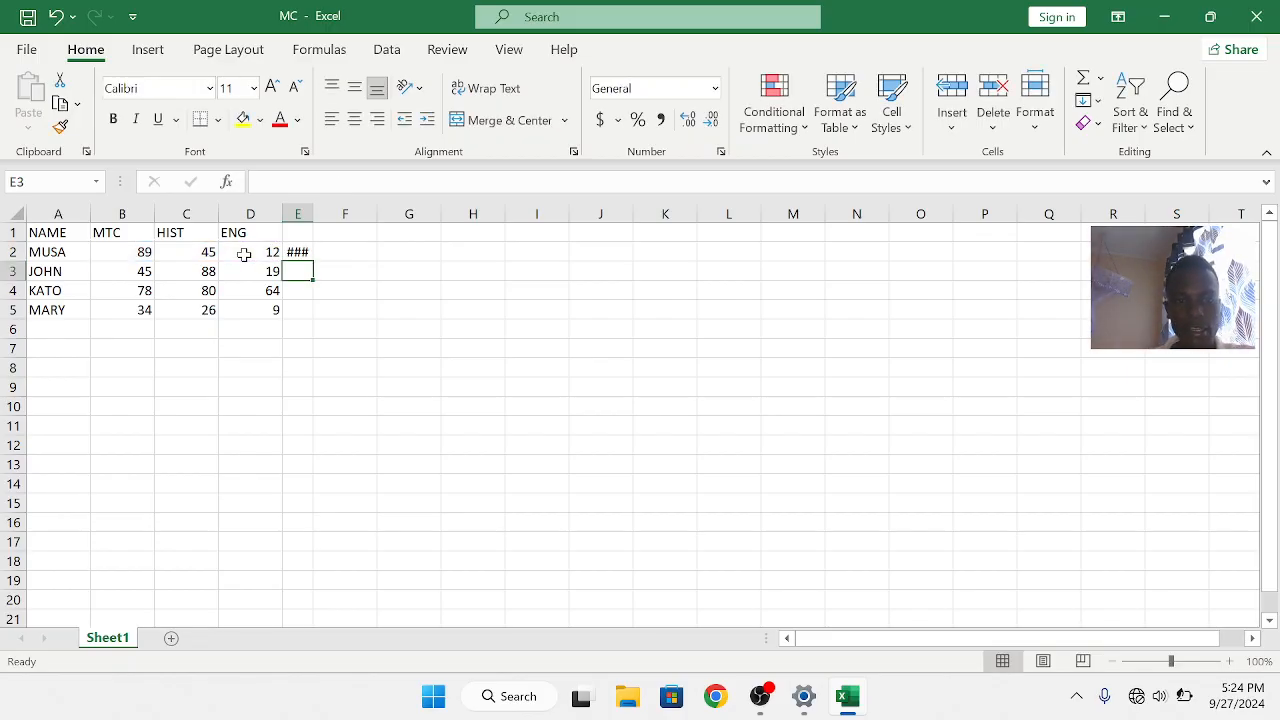
Fill the E2 formula down through E5 and autofit column E to show the results
{"action": "left_click", "coordinate": [305, 252]}
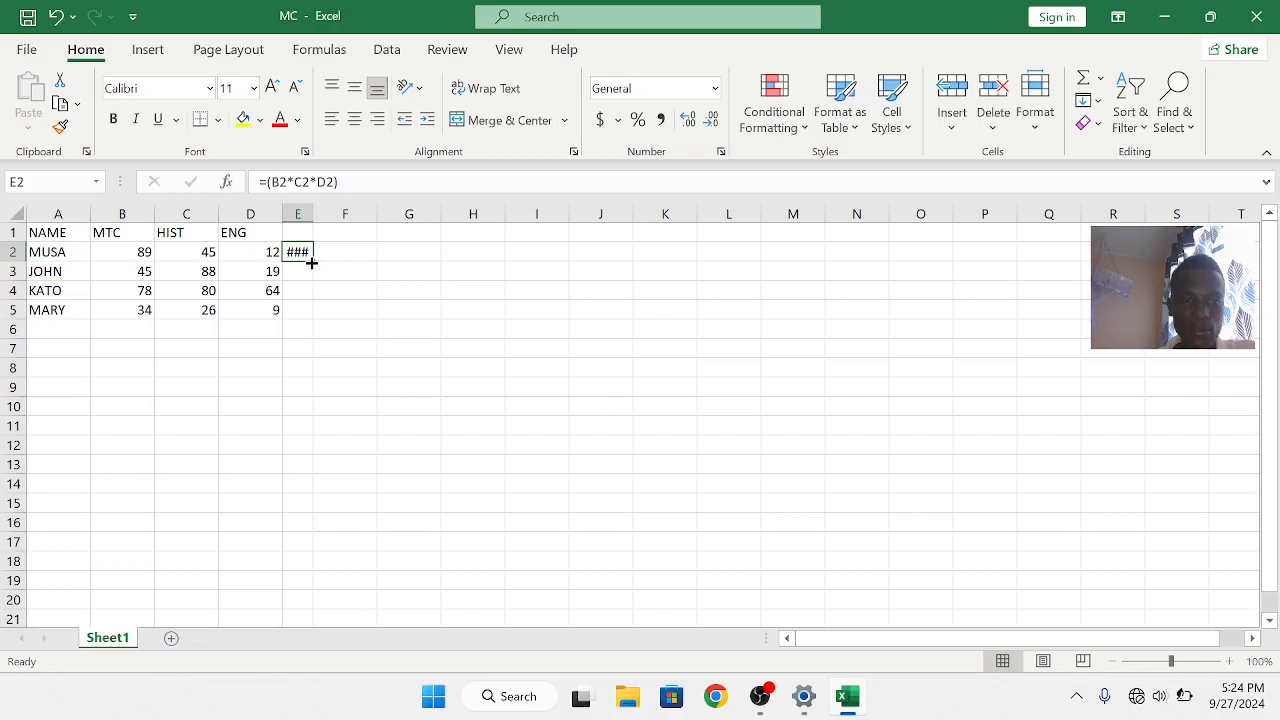
{"action": "double_click", "coordinate": [314, 261]}
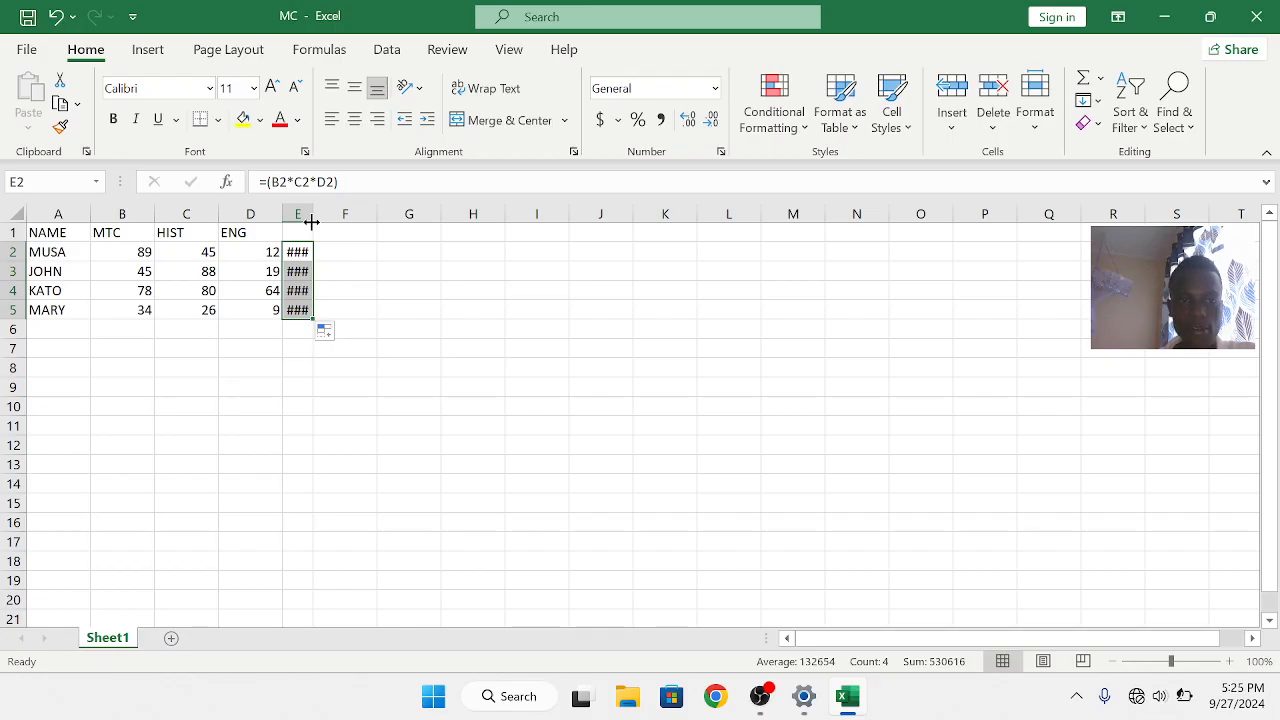
{"action": "double_click", "coordinate": [312, 222]}
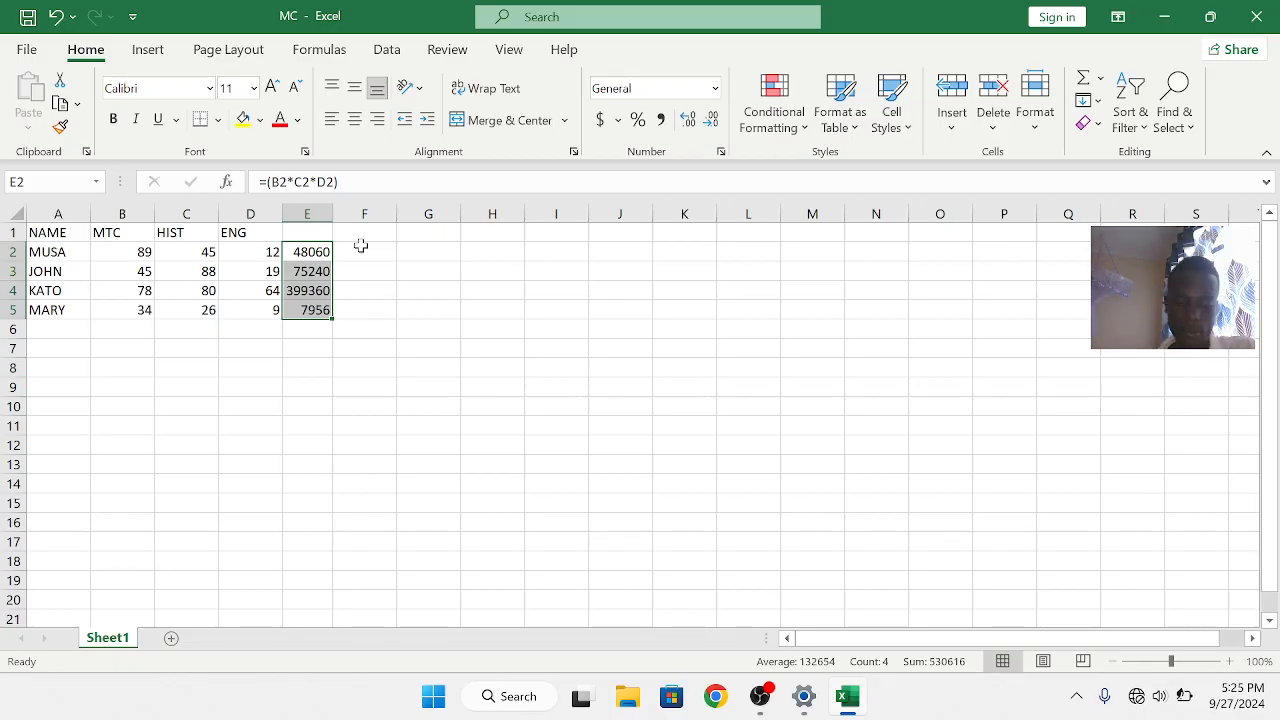
Enter a formula in F2 adding the range B2:D2 as =ADD(B2:D2)
{"action": "left_click", "coordinate": [355, 252]}
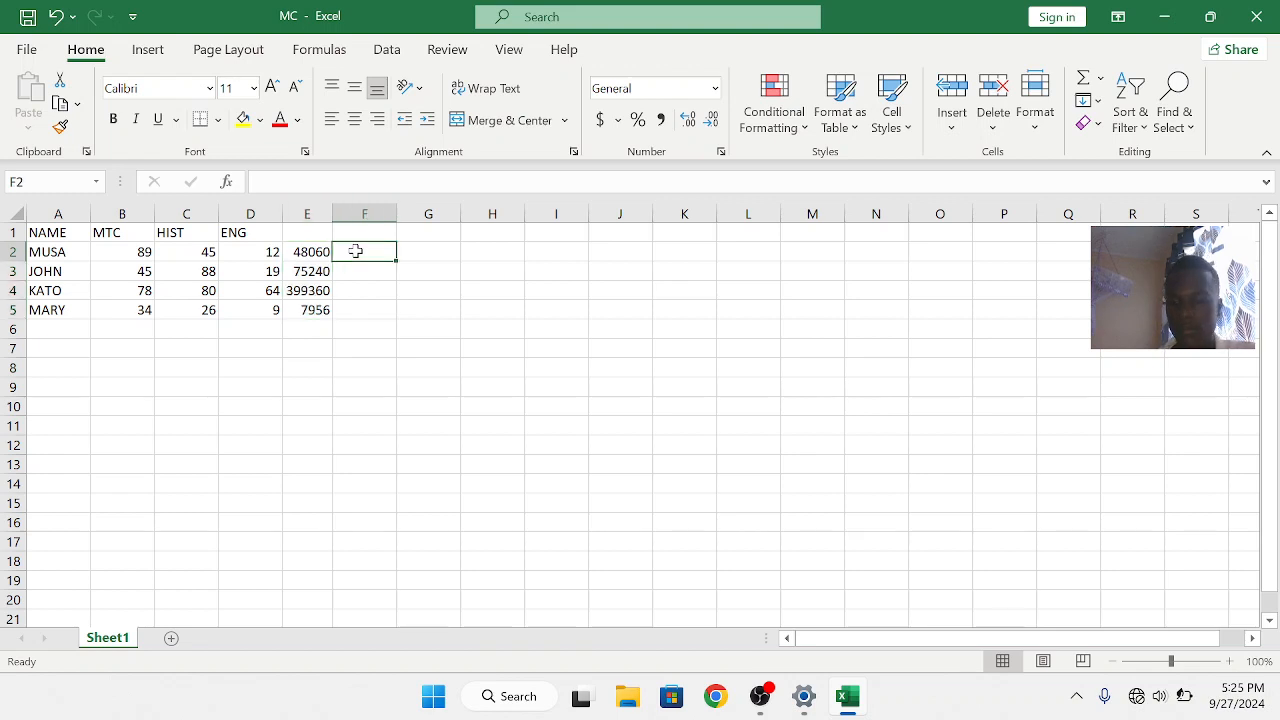
{"action": "type", "text": "="}
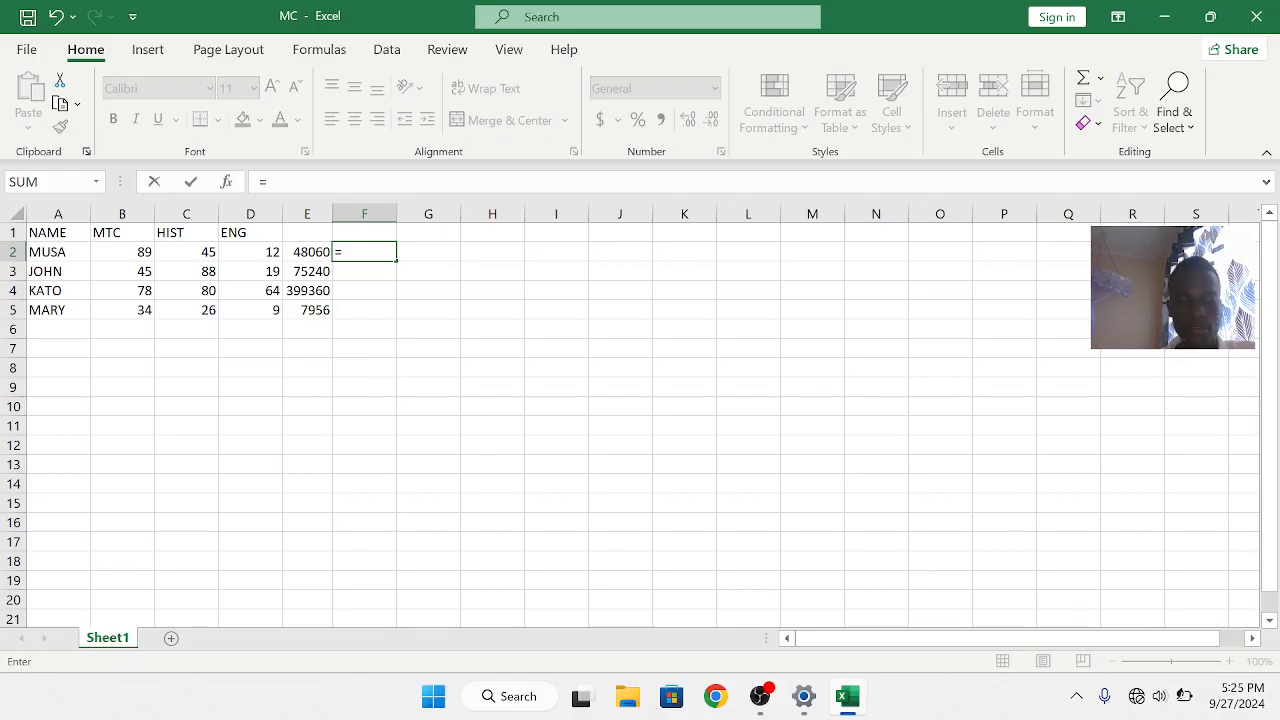
{"action": "type", "text": "ADD"}
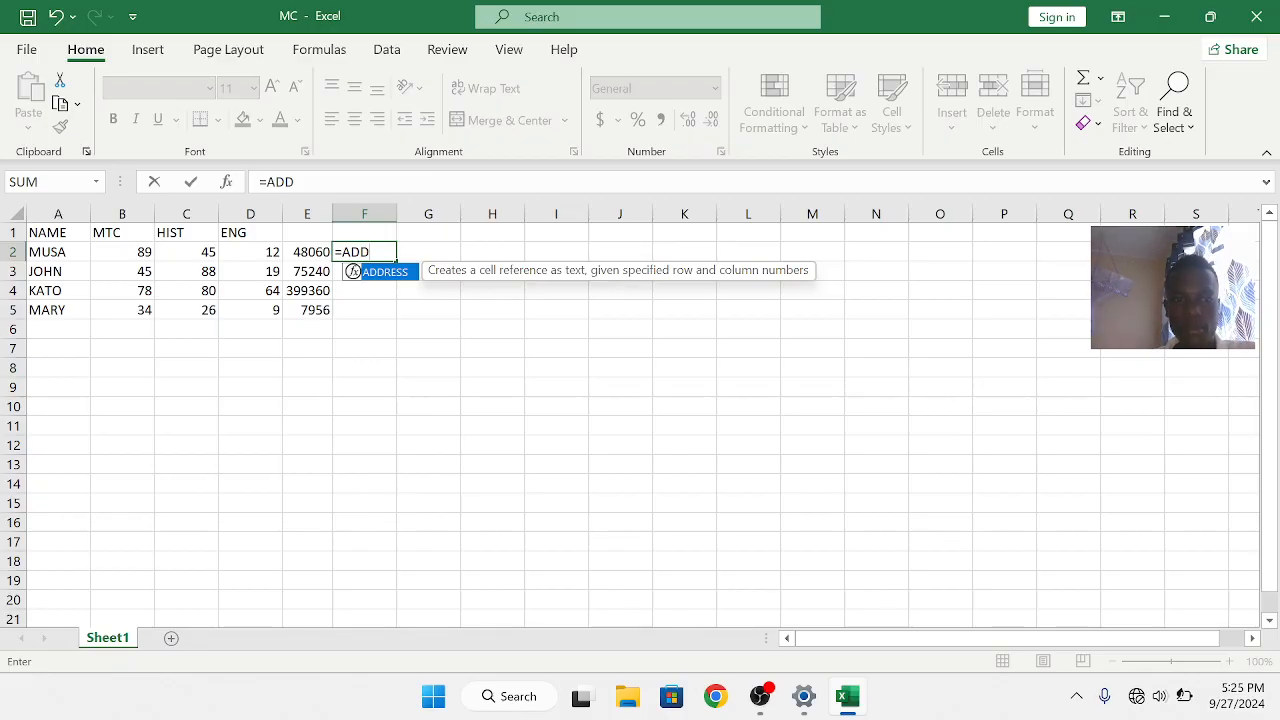
{"action": "key", "text": "Escape"}
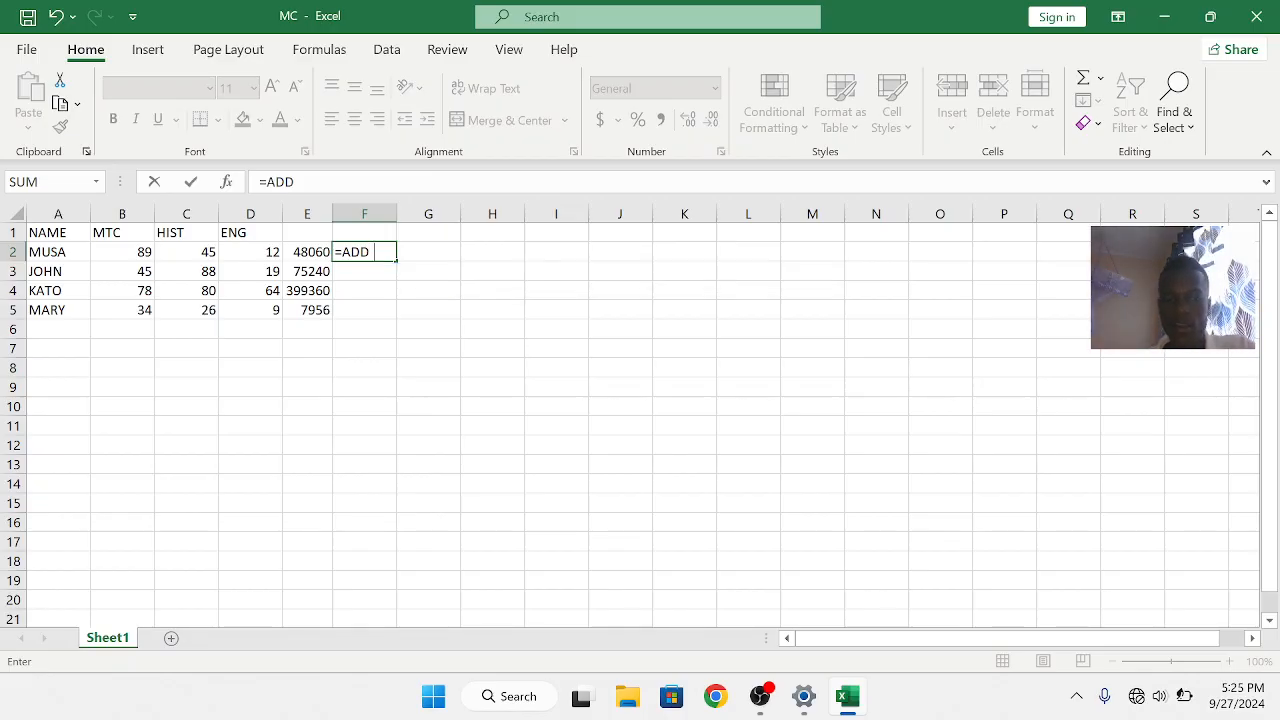
{"action": "type", "text": "("}
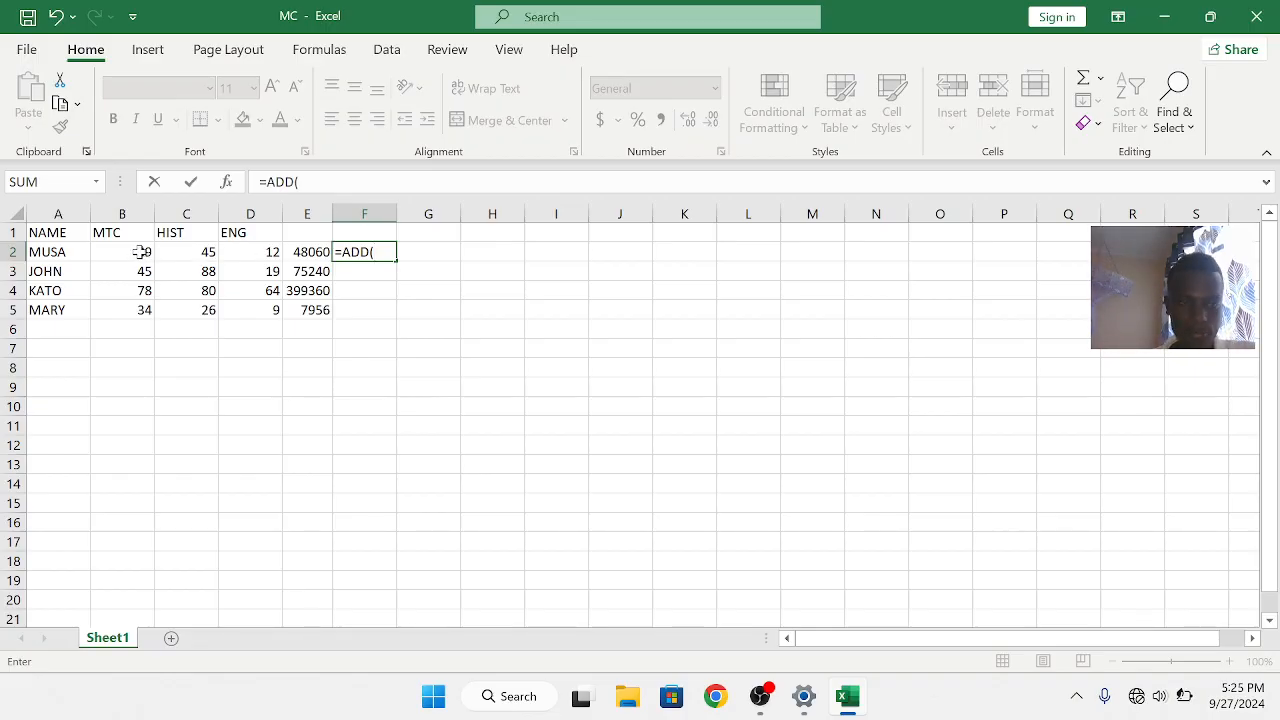
{"action": "left_click_drag", "start_coordinate": [142, 252], "coordinate": [240, 254]}
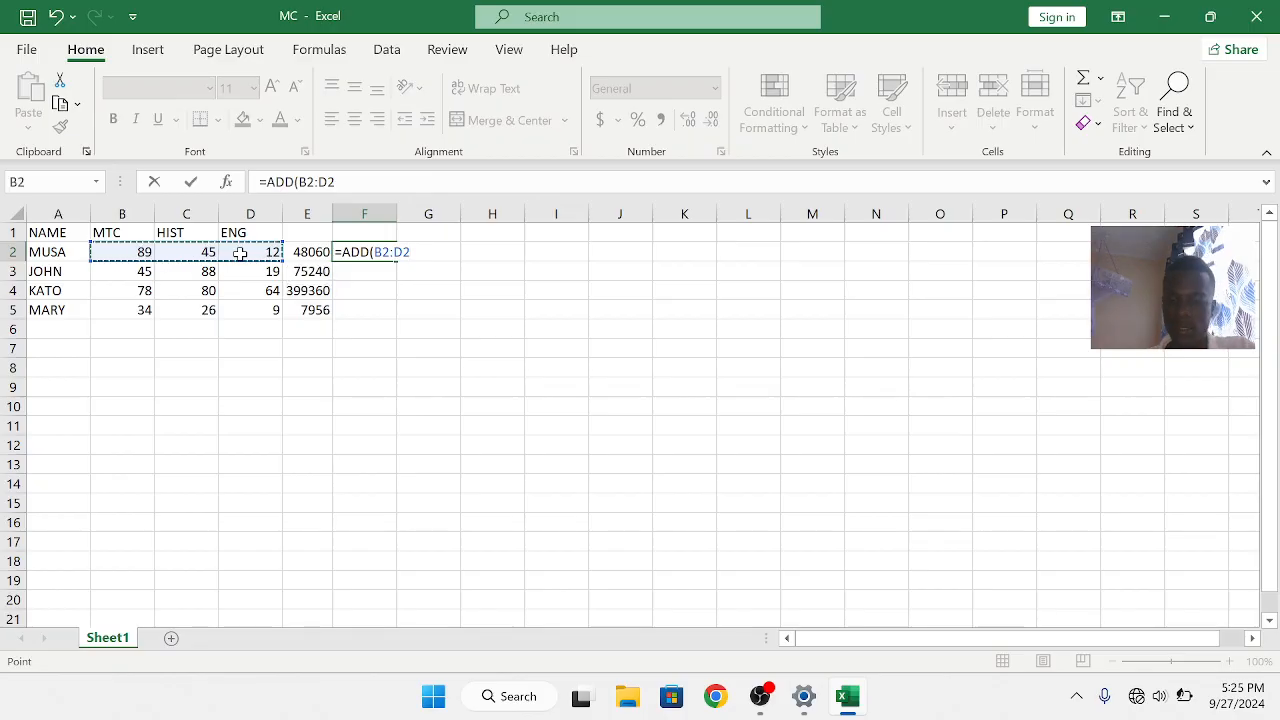
{"action": "type", "text": ")"}
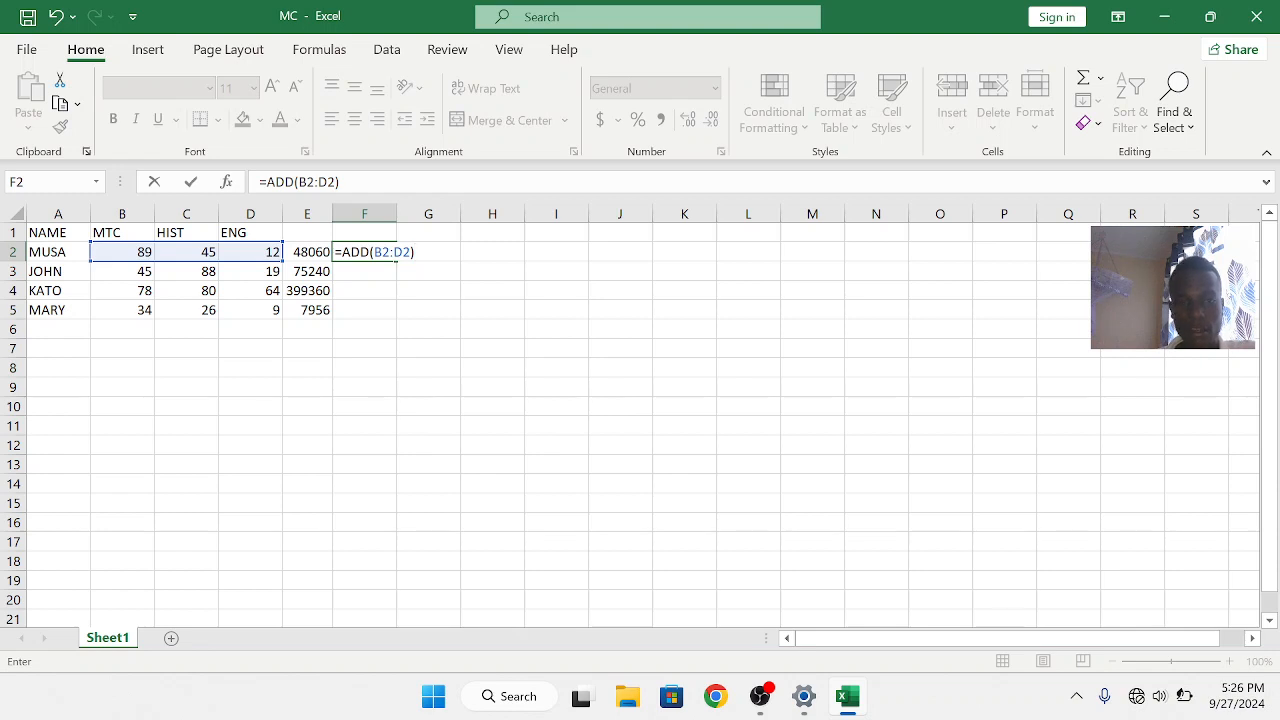
{"action": "key", "text": "Return"}
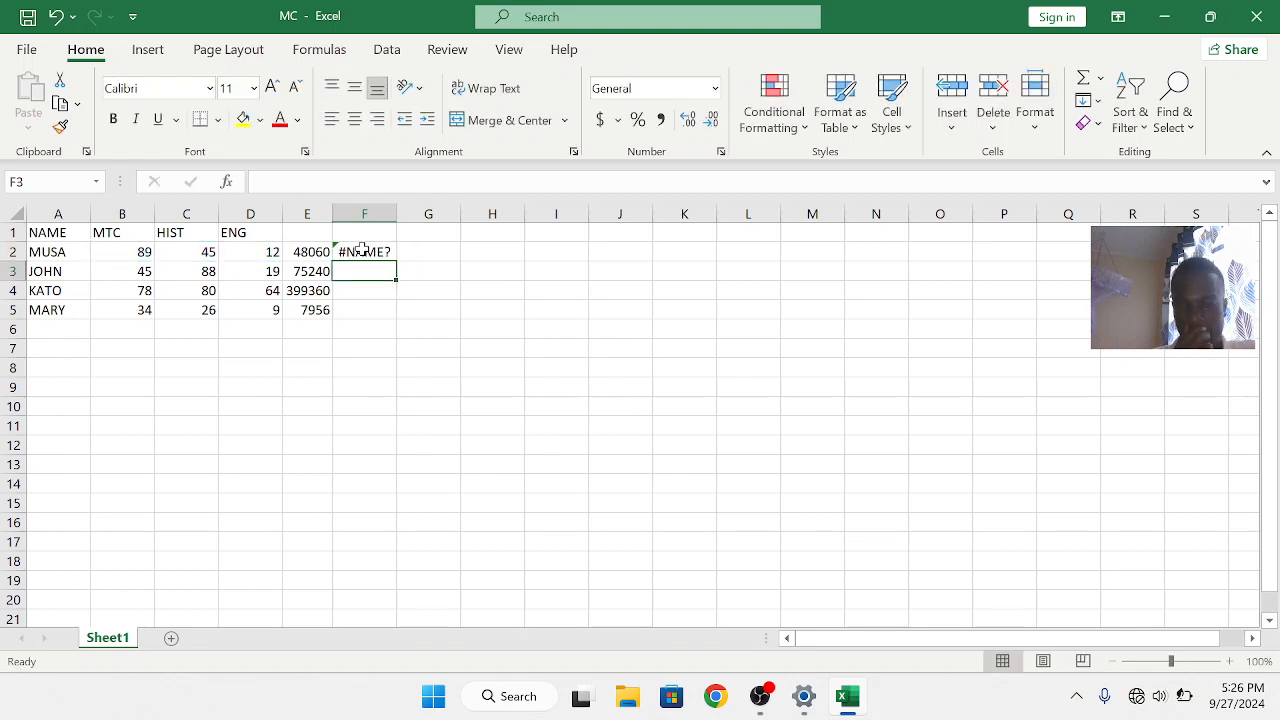
Edit the F2 formula to use SUM instead of ADD, giving =SUM(B2:D2)
{"action": "left_click", "coordinate": [372, 251]}
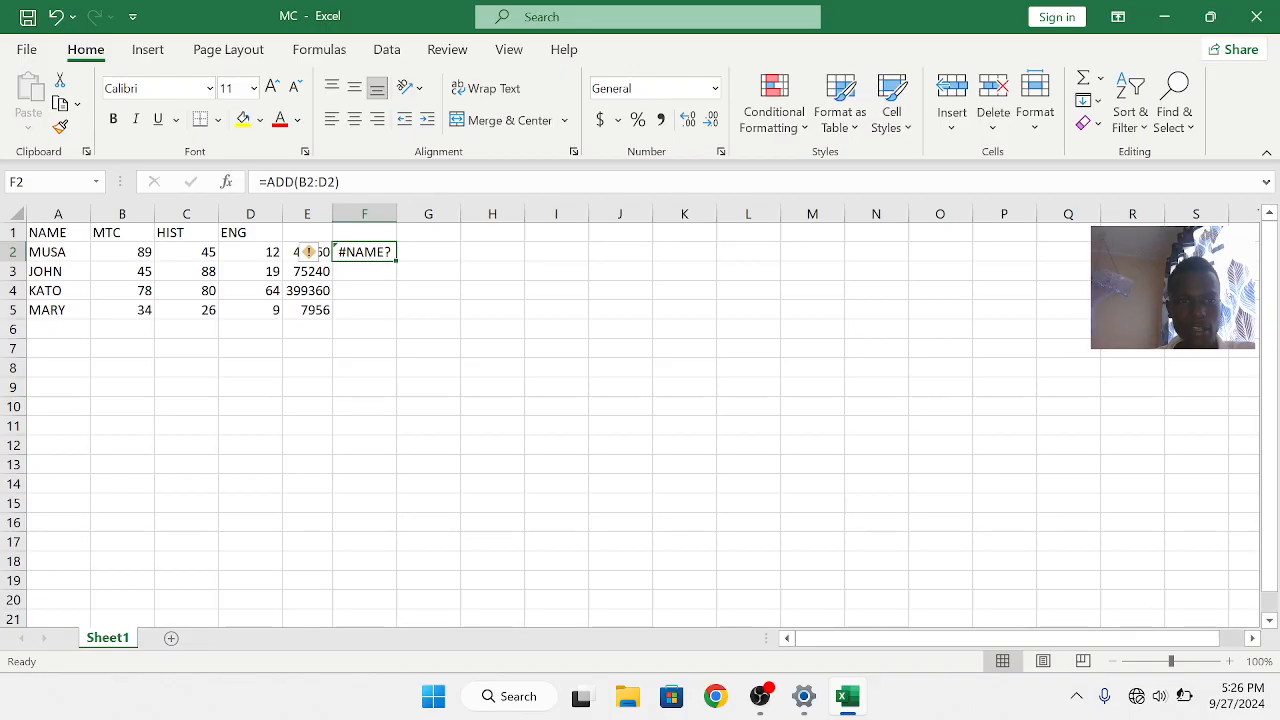
{"action": "left_click", "coordinate": [294, 182]}
{"action": "key", "text": "BackSpace"}
{"action": "key", "text": "BackSpace"}
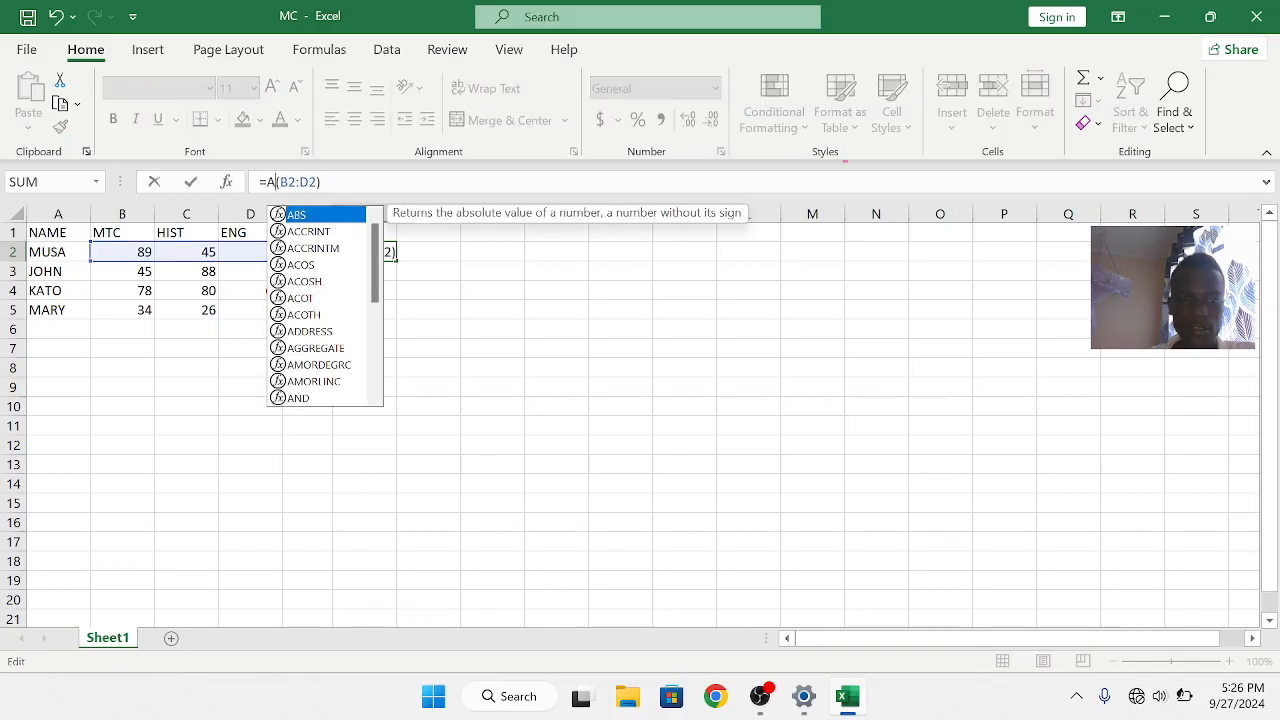
{"action": "key", "text": "BackSpace"}
{"action": "type", "text": "SUM"}
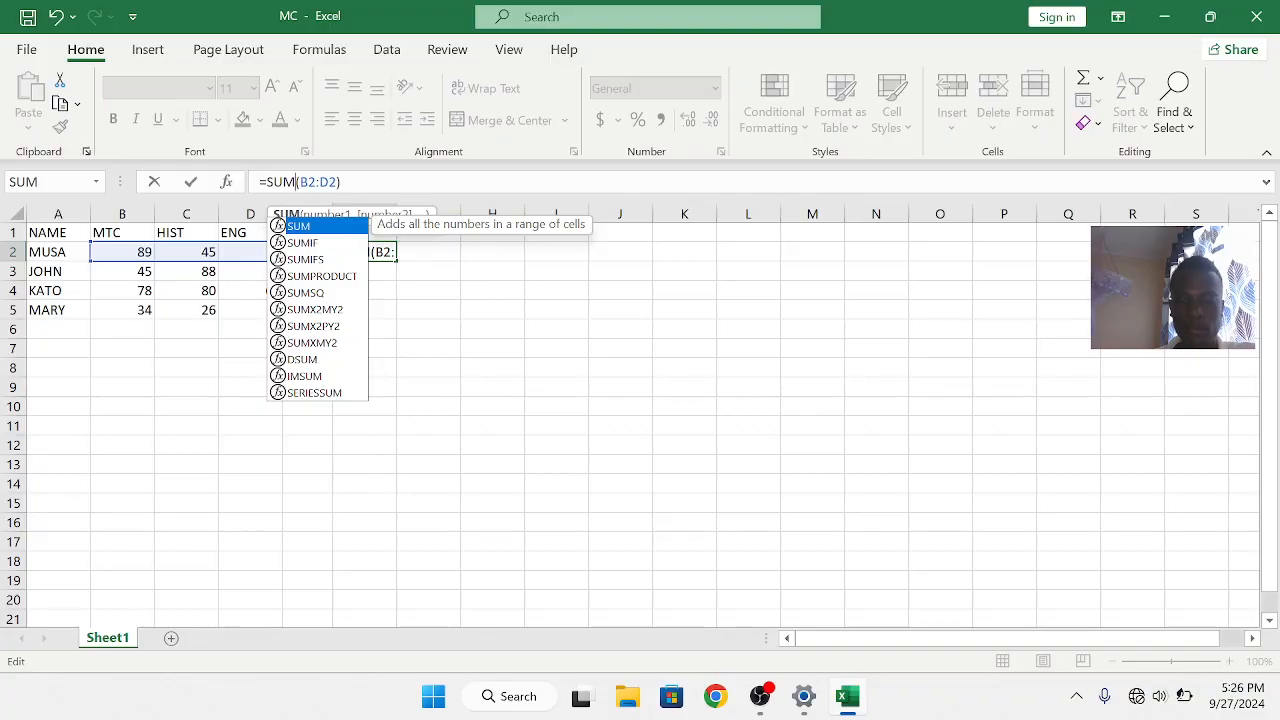
{"action": "key", "text": "Return"}
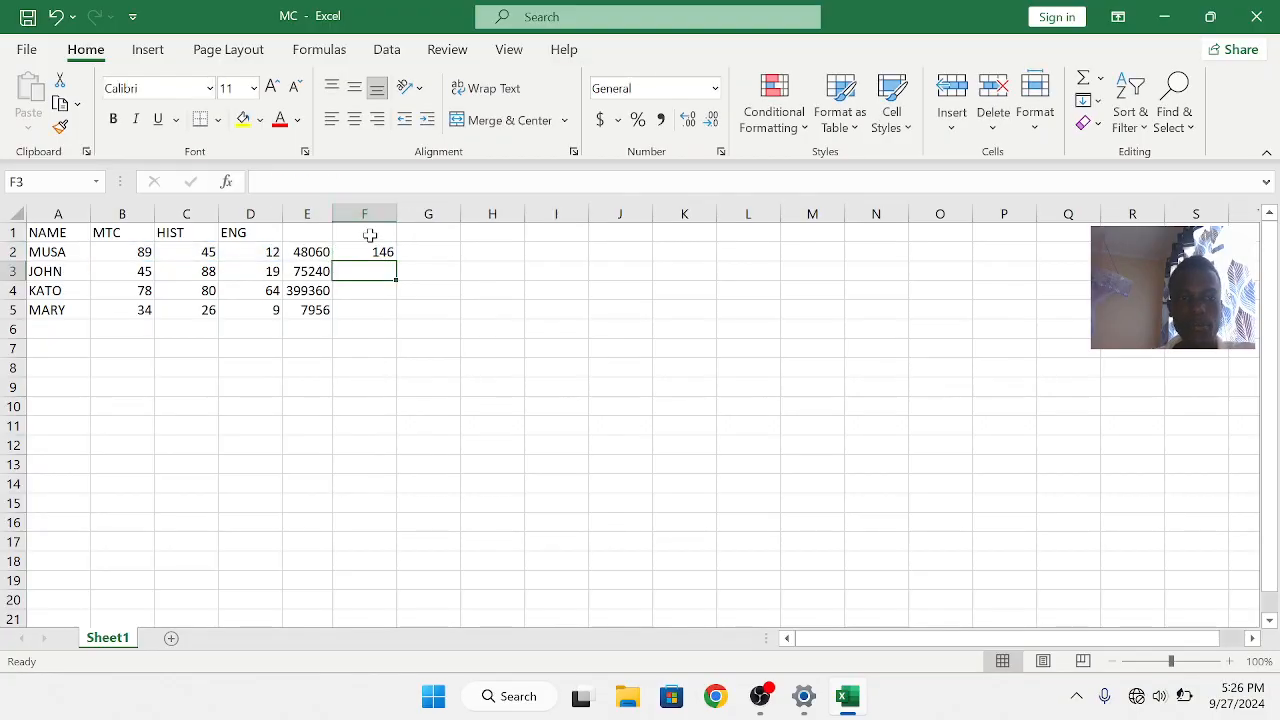
Fill the F2 sum formula down through F5
{"action": "left_click", "coordinate": [366, 252]}
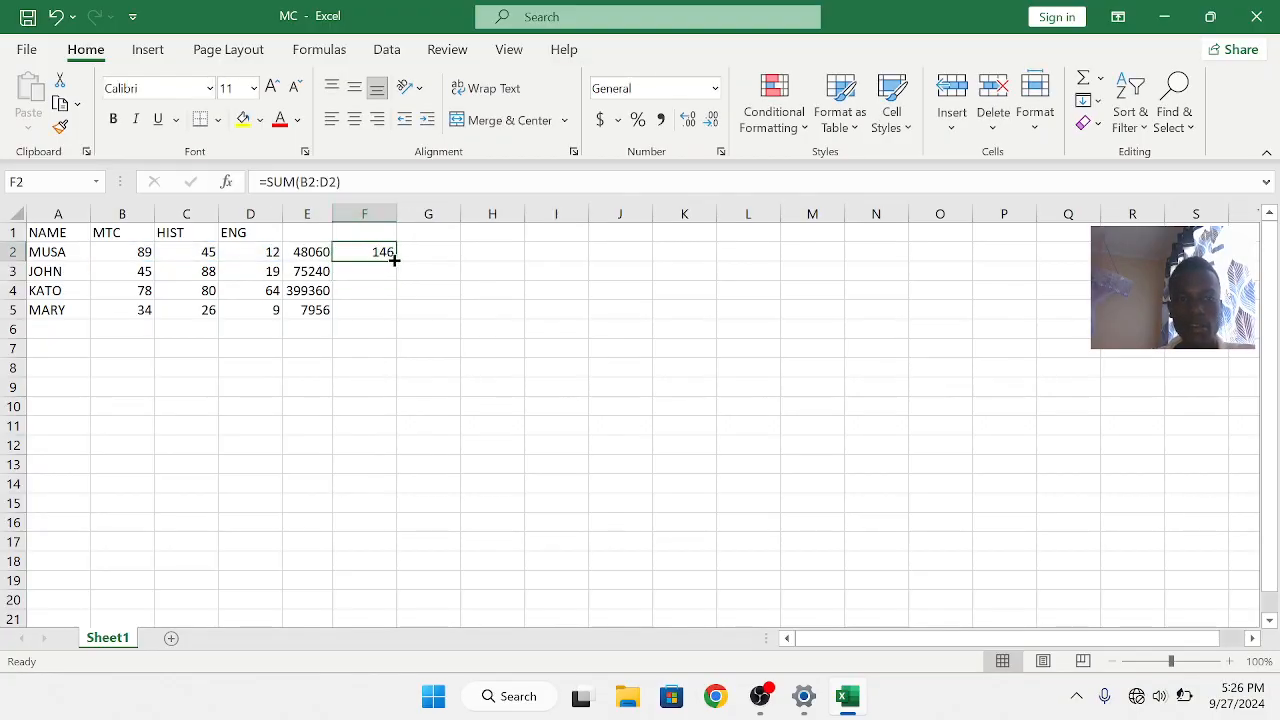
{"action": "double_click", "coordinate": [396, 260]}
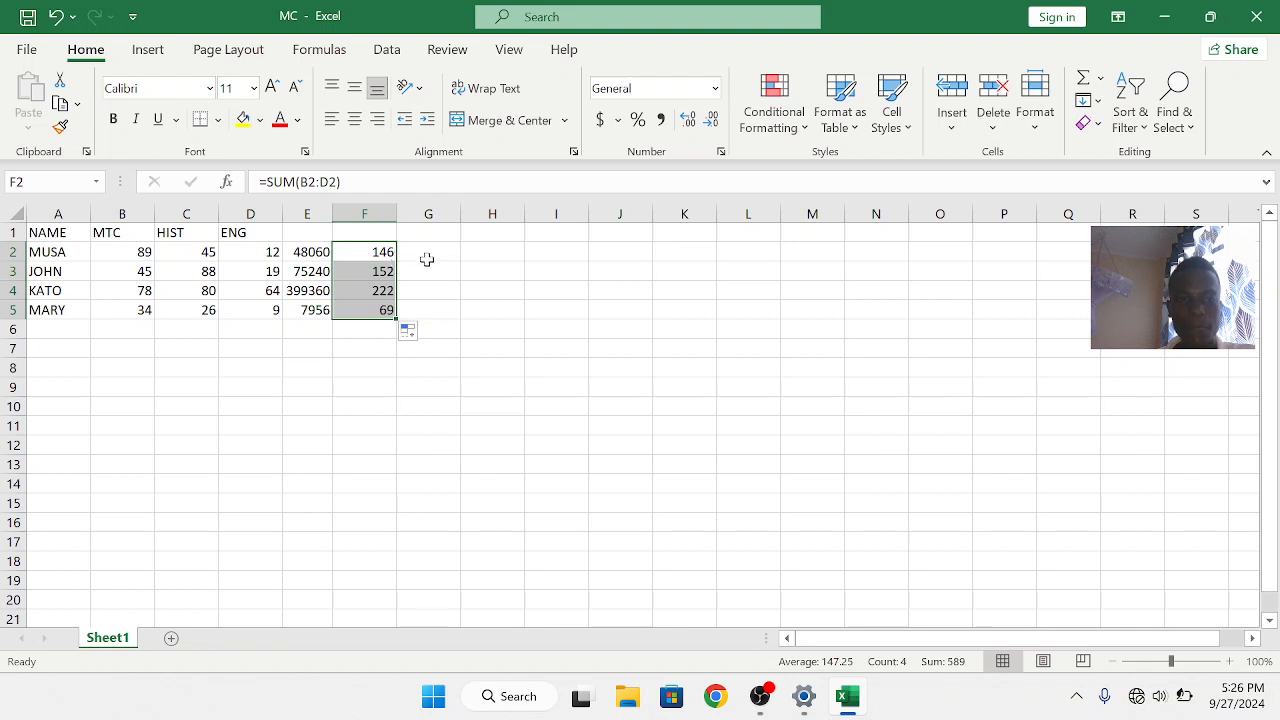
{"action": "left_click", "coordinate": [427, 255]}
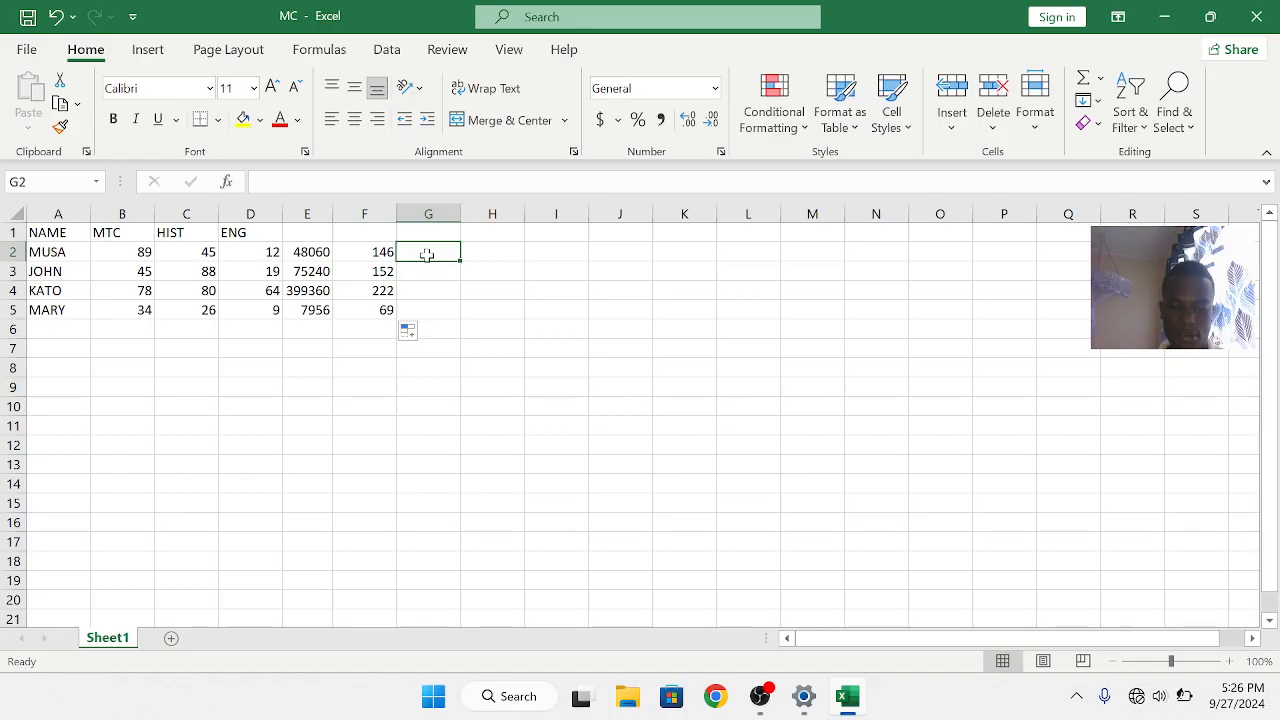
Enter a formula in G2 dividing E2 by B1 as =E2/B1
{"action": "type", "text": "="}
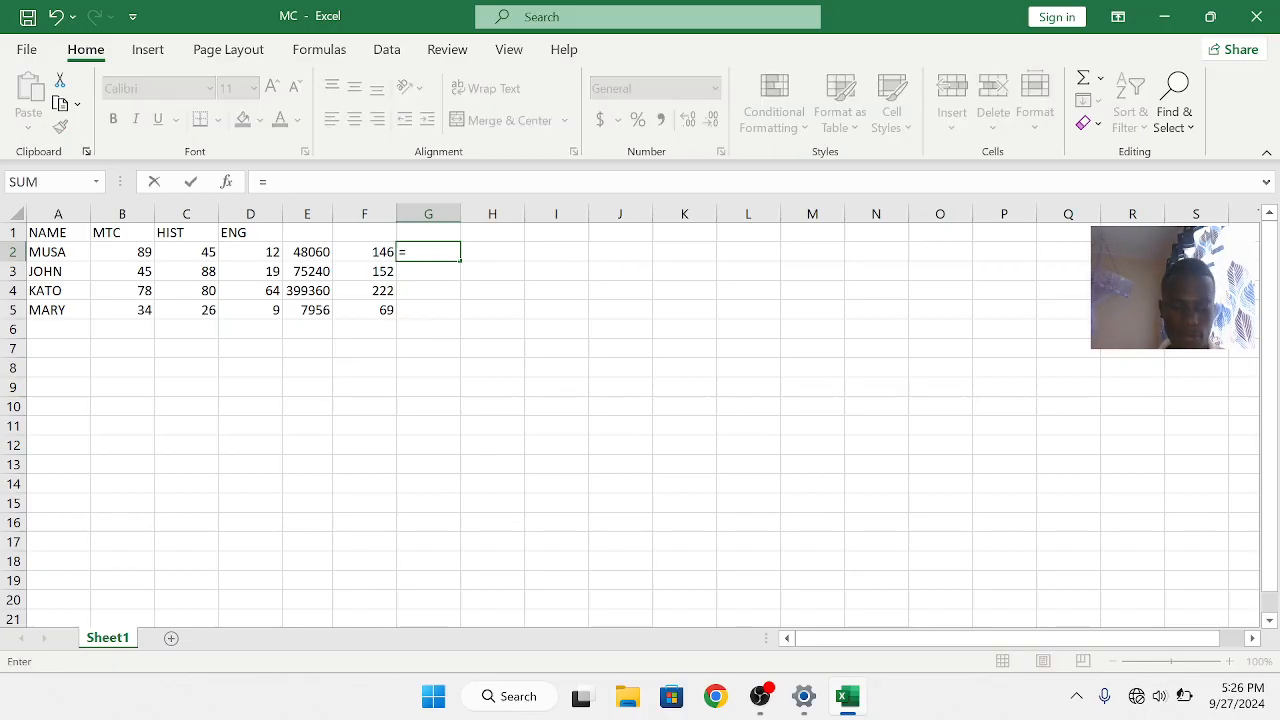
{"action": "left_click", "coordinate": [322, 251]}
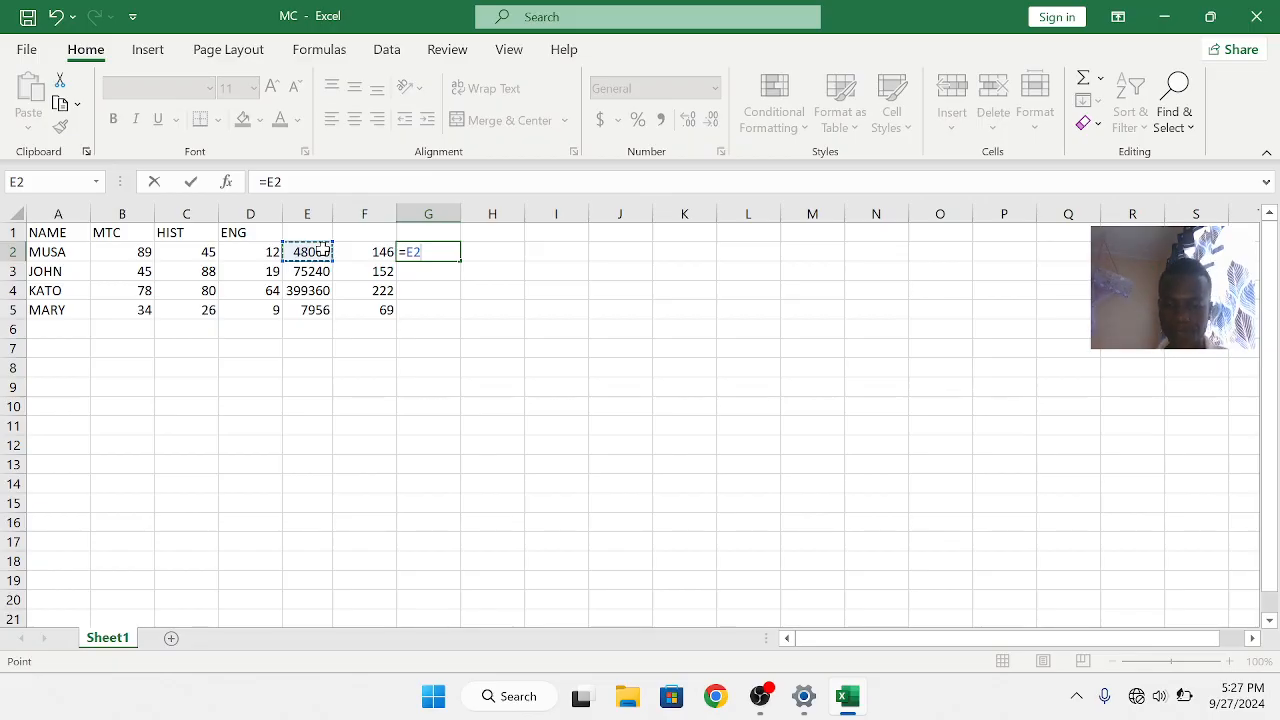
{"action": "type", "text": "/"}
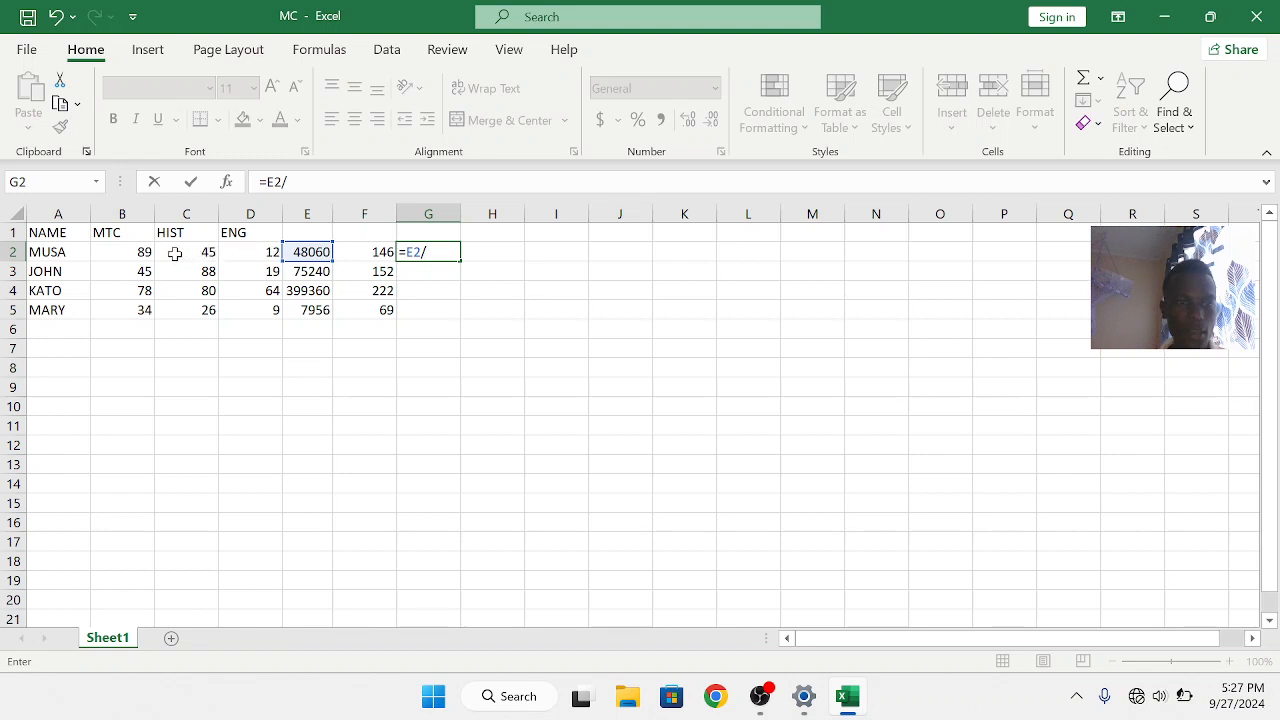
{"action": "left_click", "coordinate": [121, 232]}
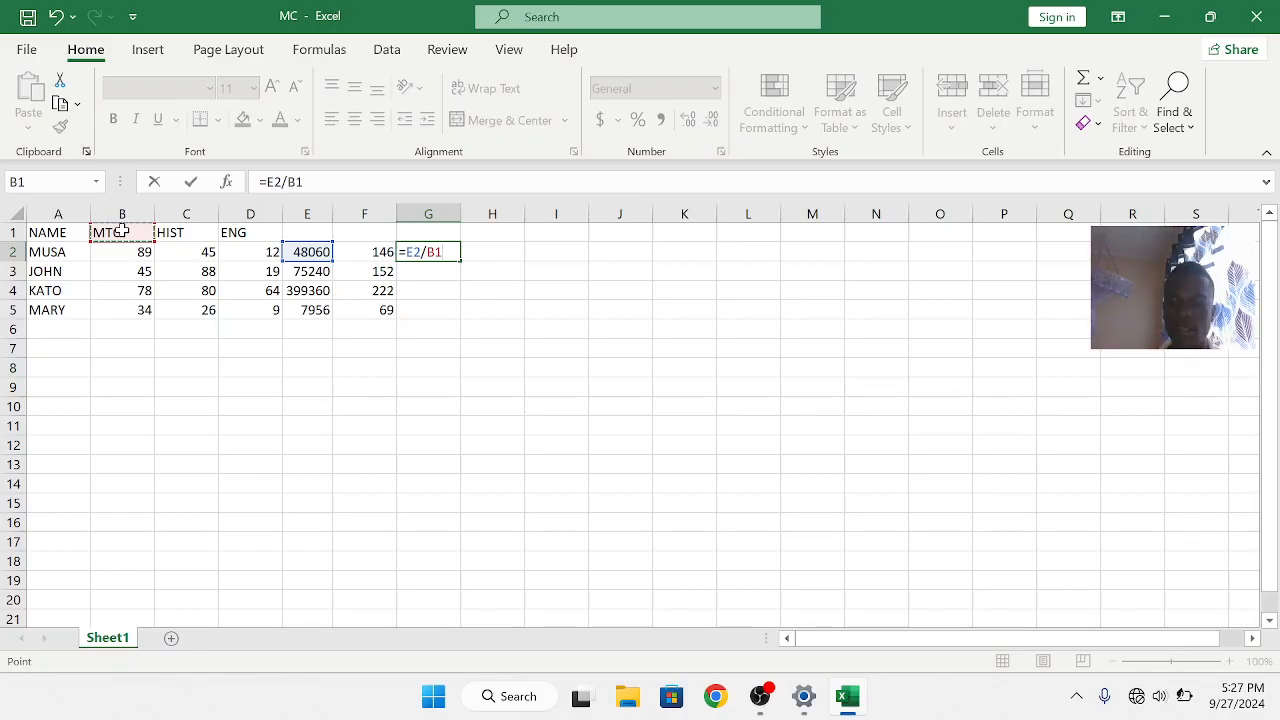
{"action": "key", "text": "Return"}
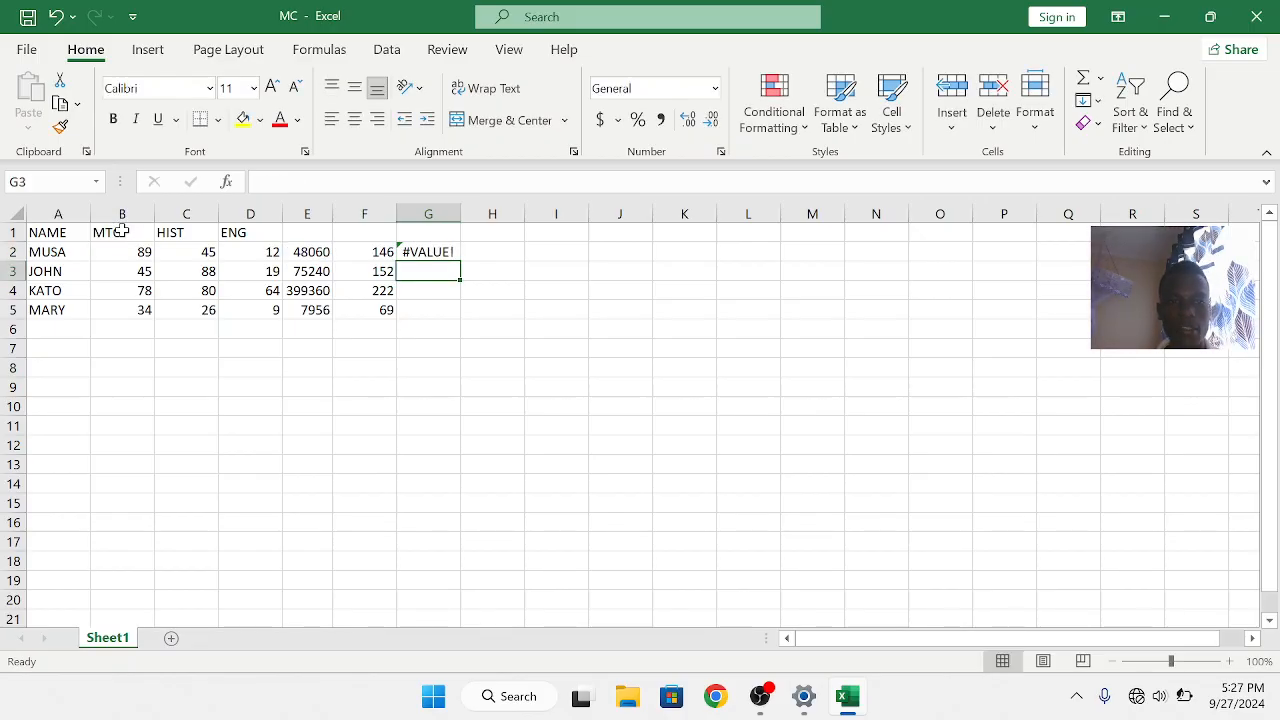
Edit the G2 formula to divide E2 by B2, giving =E2/B2
{"action": "left_click", "coordinate": [440, 253]}
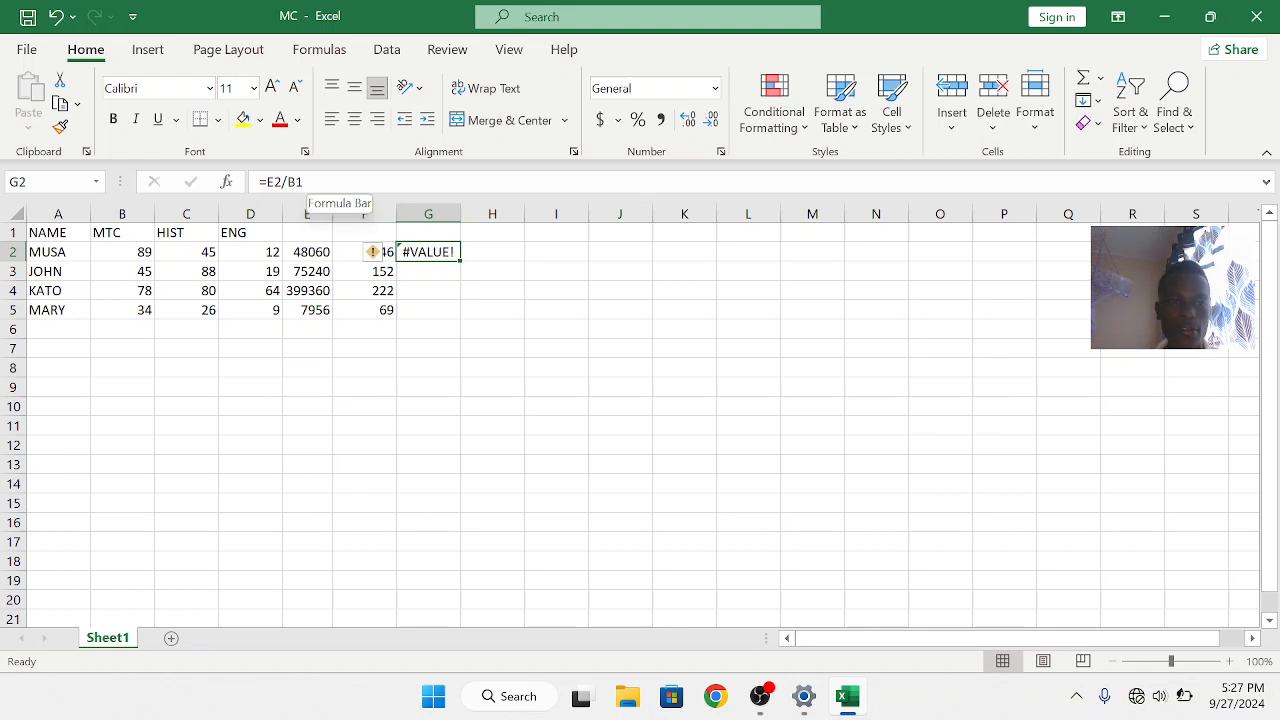
{"action": "left_click", "coordinate": [310, 182]}
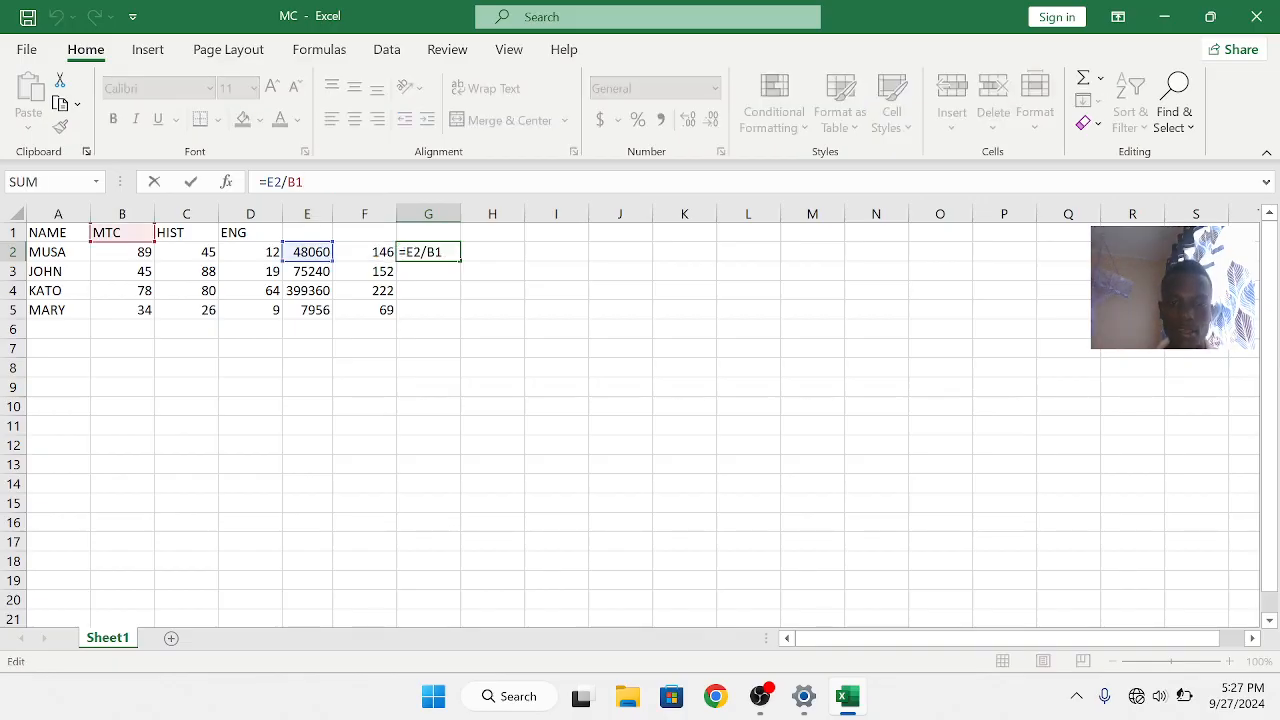
{"action": "key", "text": "BackSpace"}
{"action": "key", "text": "BackSpace"}
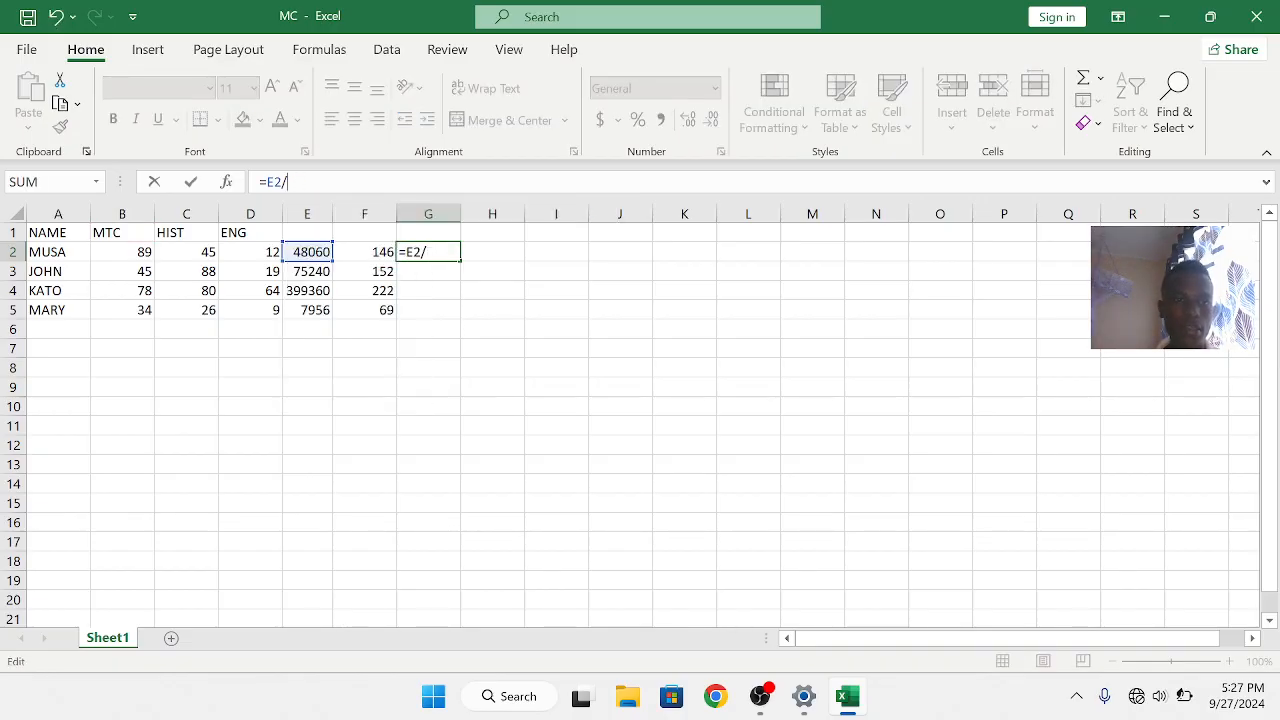
{"action": "left_click", "coordinate": [122, 254]}
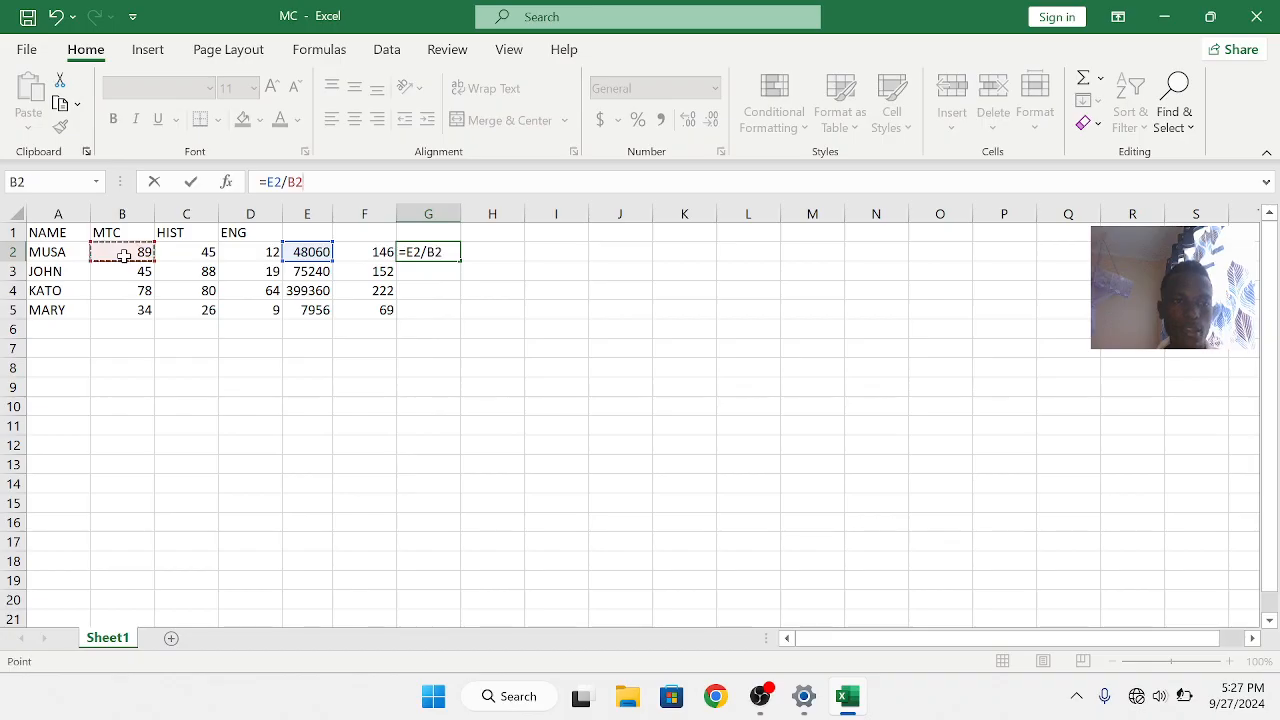
{"action": "key", "text": "Return"}
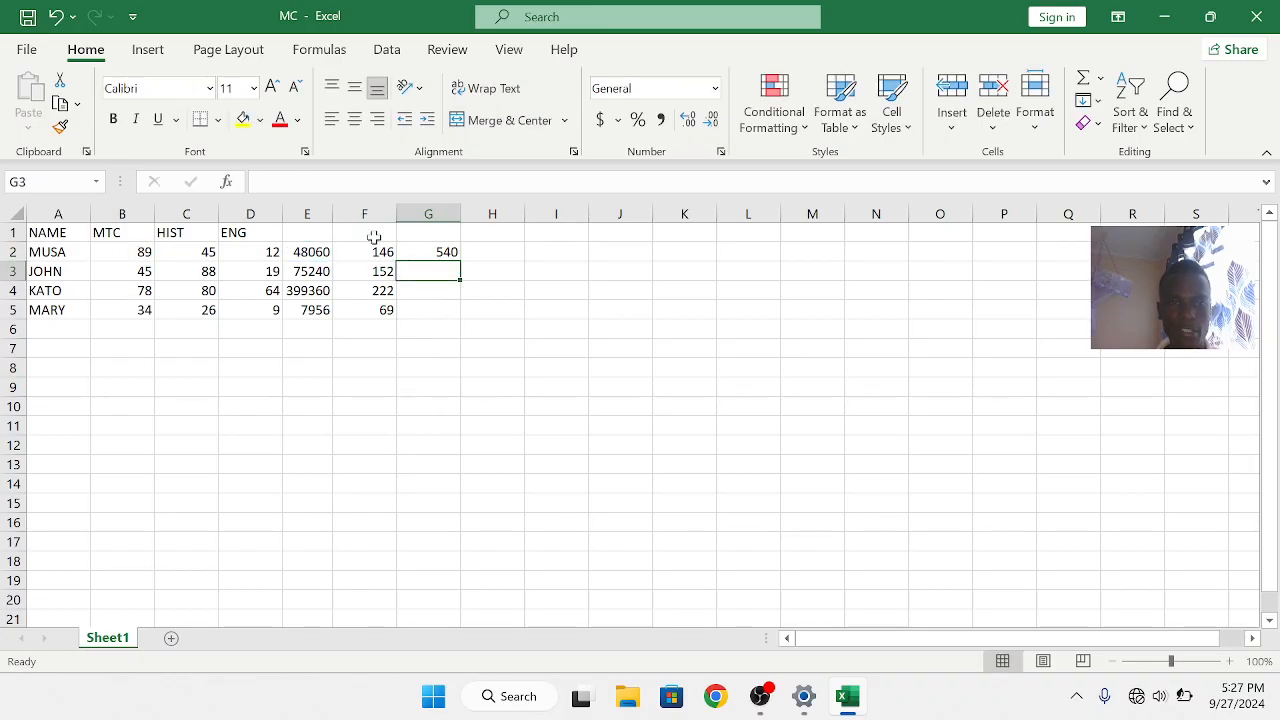
Fill the G2 division formula down through G5
{"action": "left_click", "coordinate": [442, 252]}
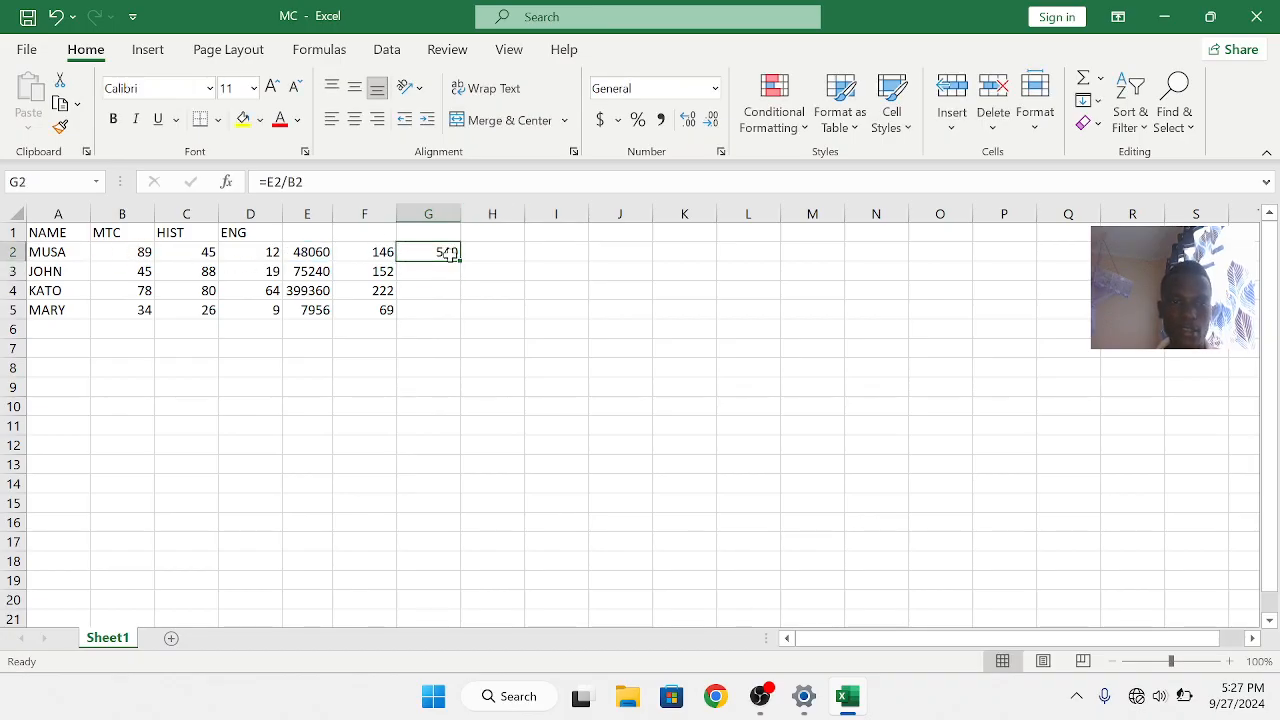
{"action": "double_click", "coordinate": [458, 258]}
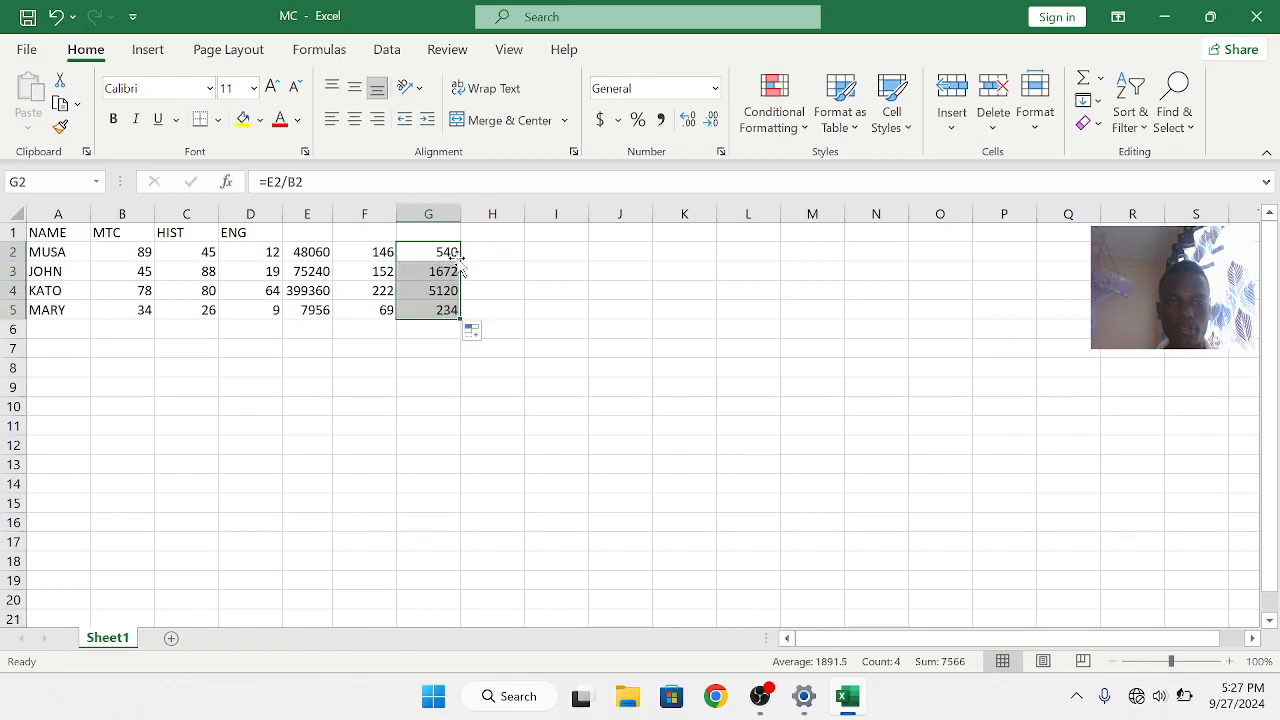
Enter a formula in H2 dividing E2 by B6 as =E2/B6
{"action": "left_click", "coordinate": [478, 254]}
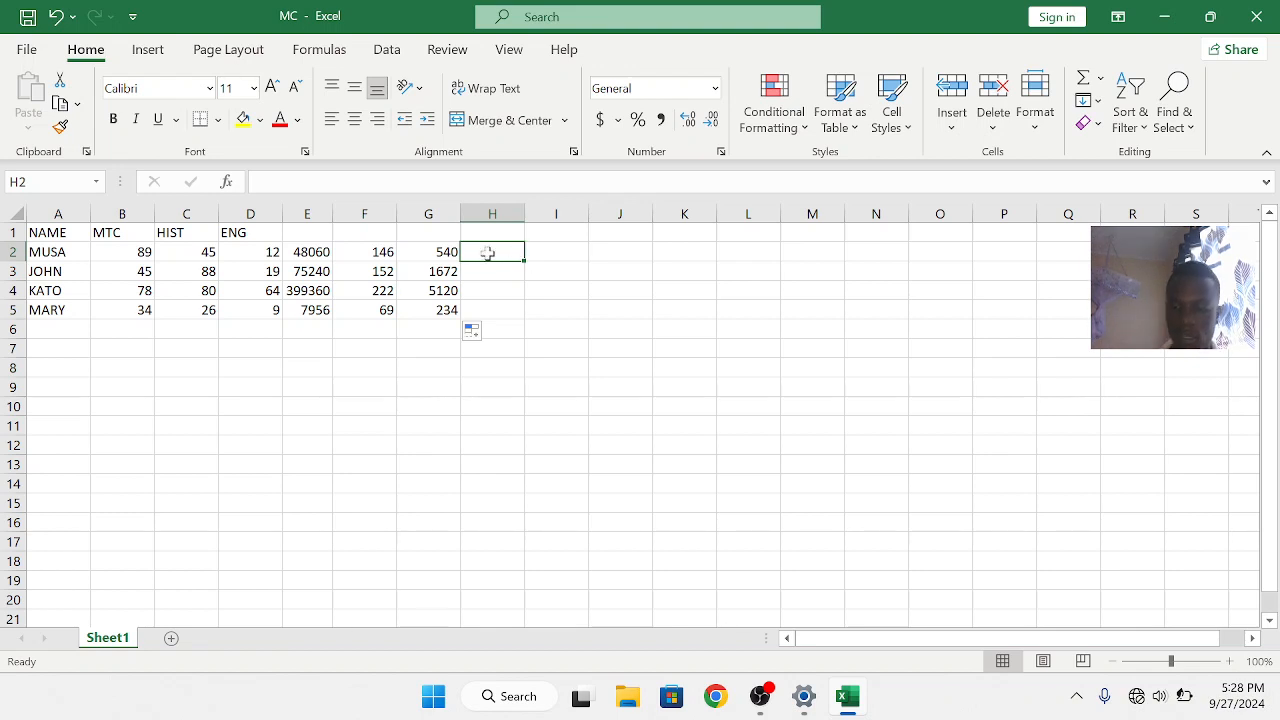
{"action": "type", "text": "="}
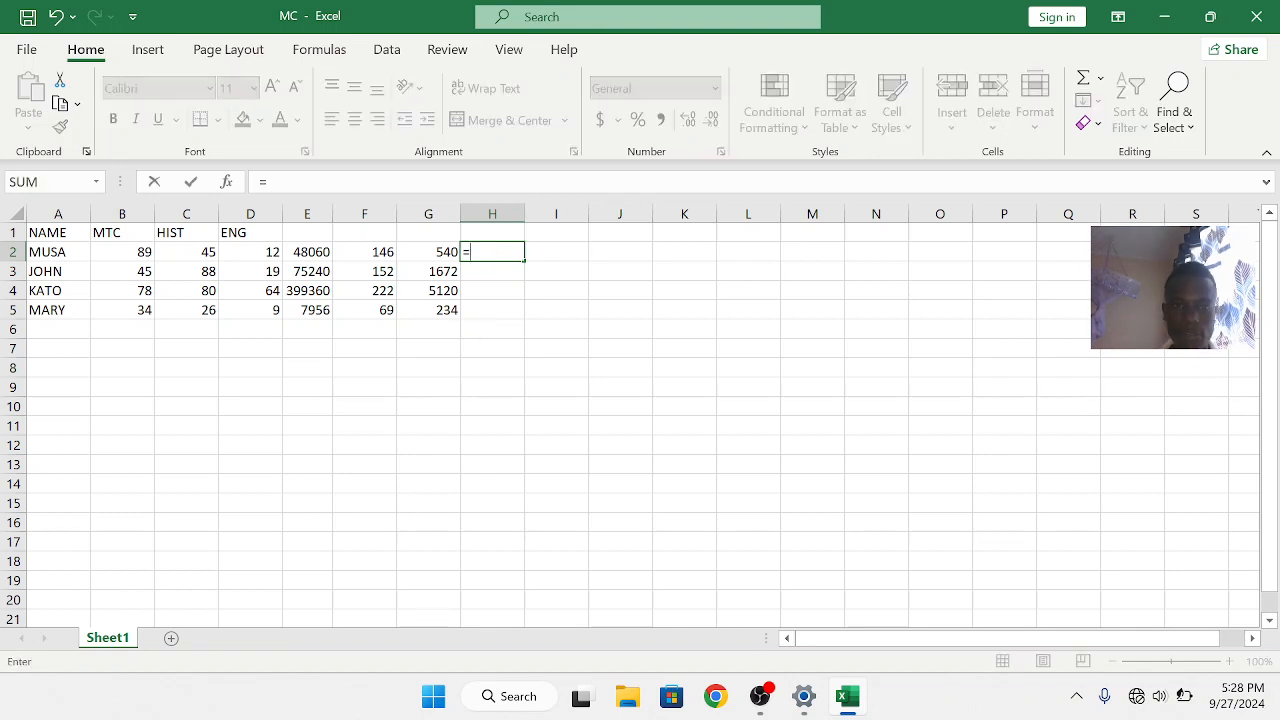
{"action": "left_click", "coordinate": [309, 251]}
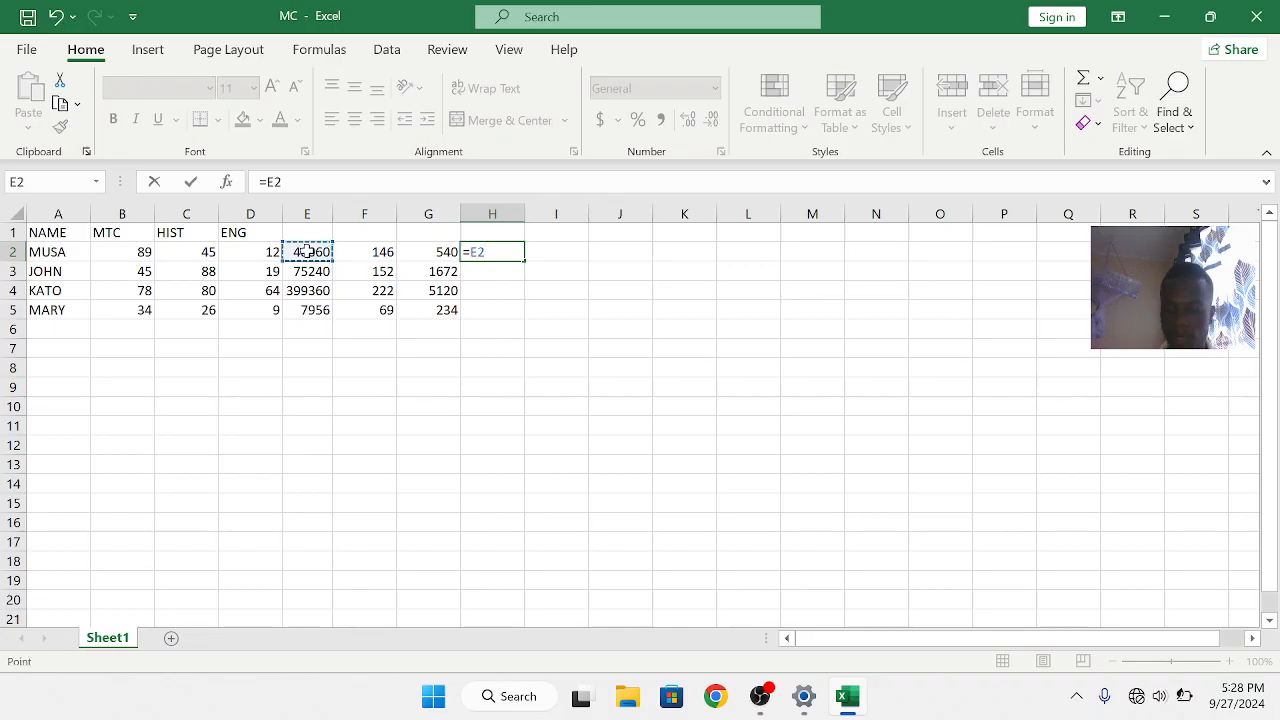
{"action": "type", "text": "/"}
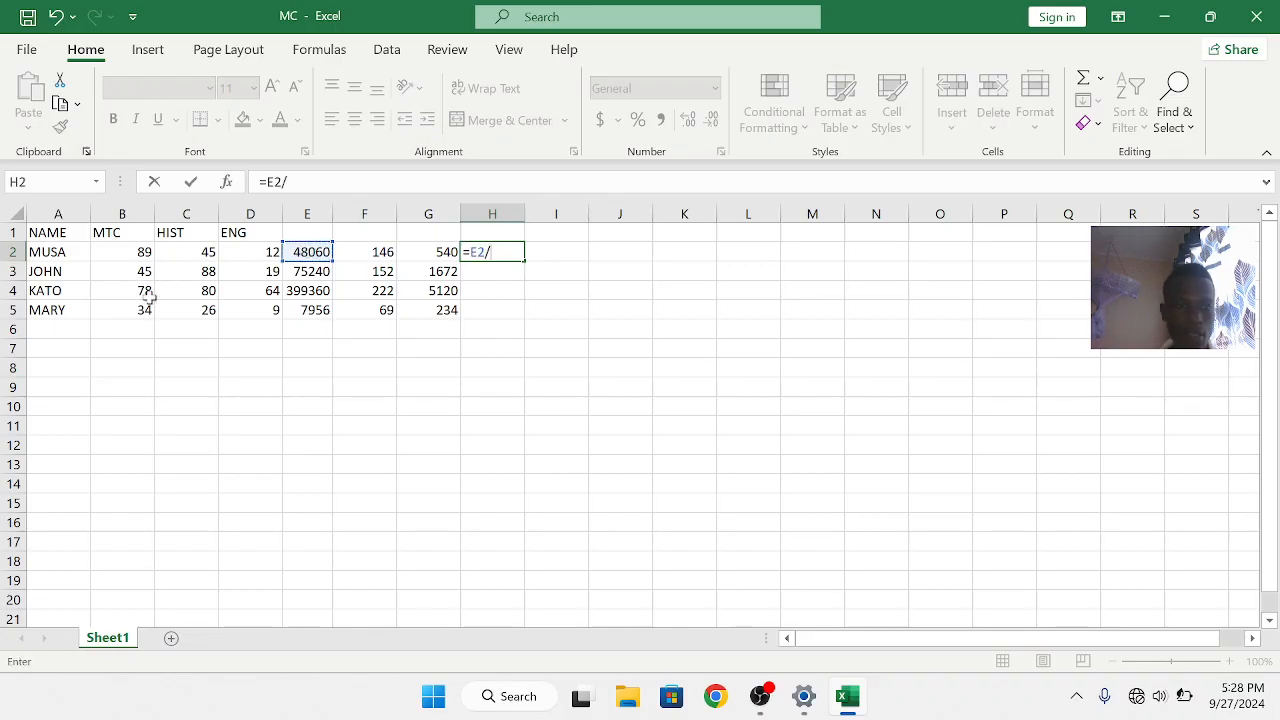
{"action": "left_click", "coordinate": [114, 329]}
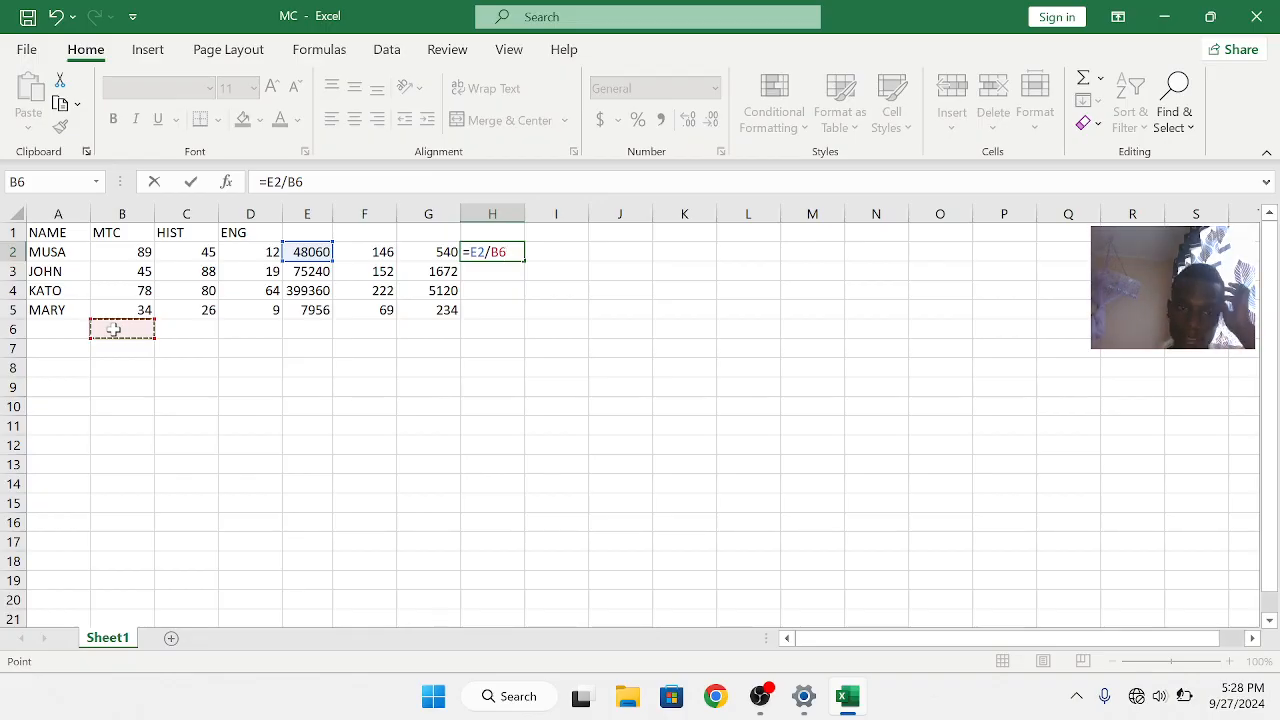
{"action": "key", "text": "Return"}
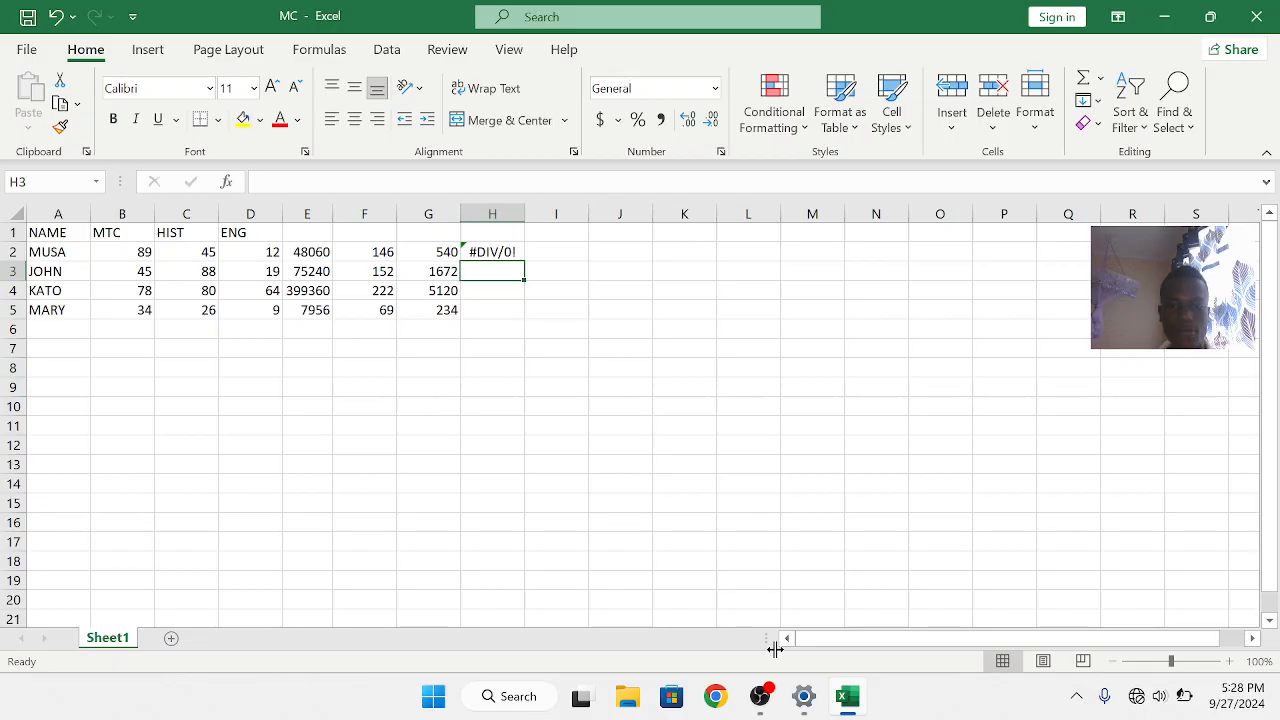
{"action": "mouse_move", "coordinate": [762, 696]}
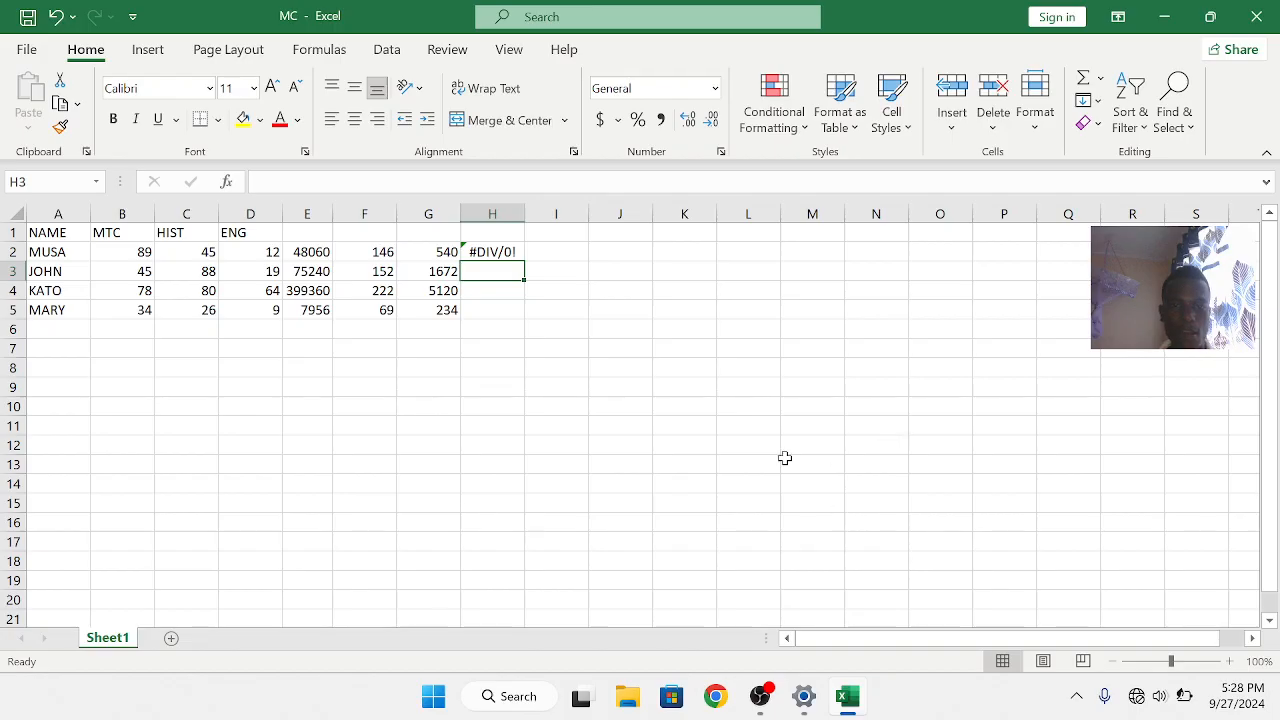
{"action": "left_click", "coordinate": [544, 364]}
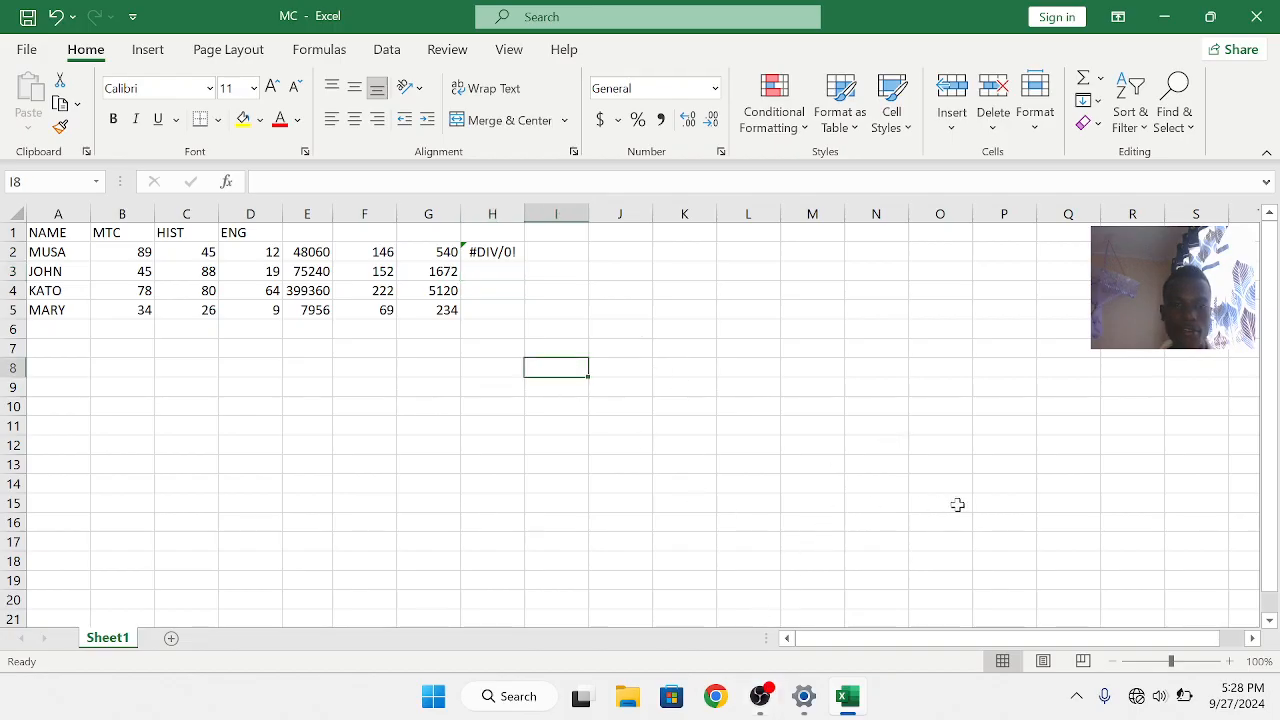
{"action": "left_click", "coordinate": [760, 697]}
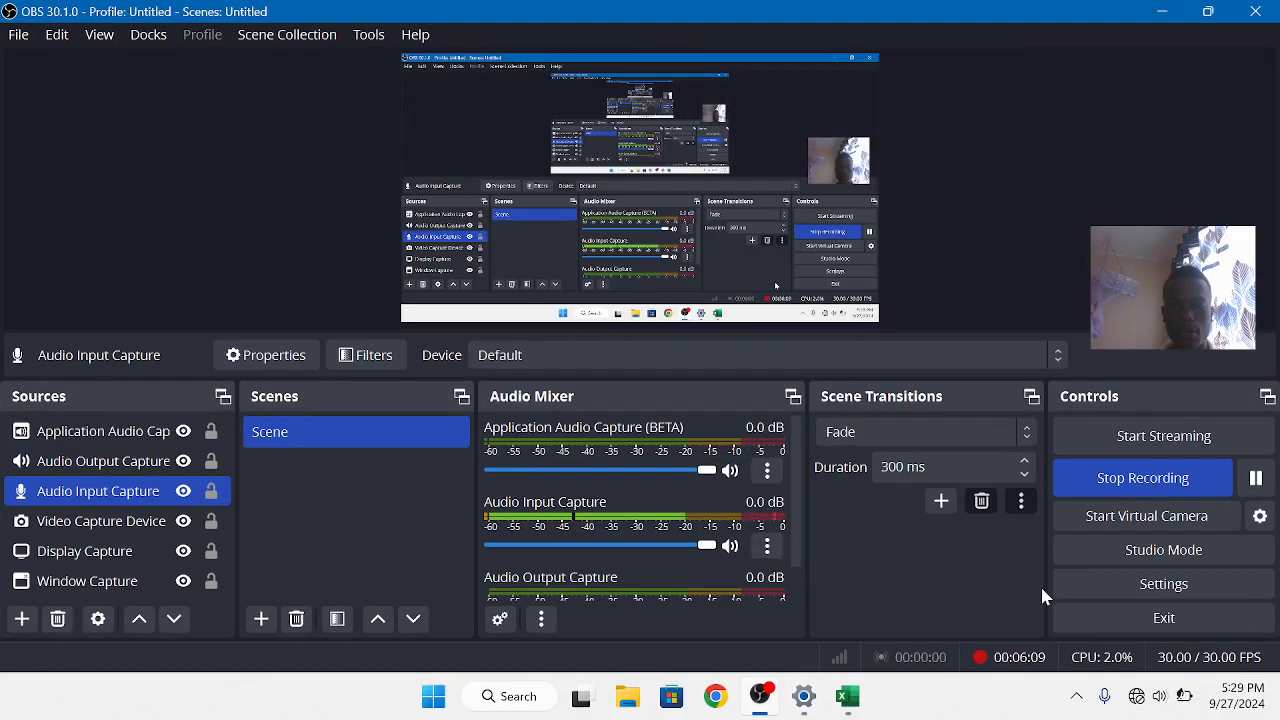